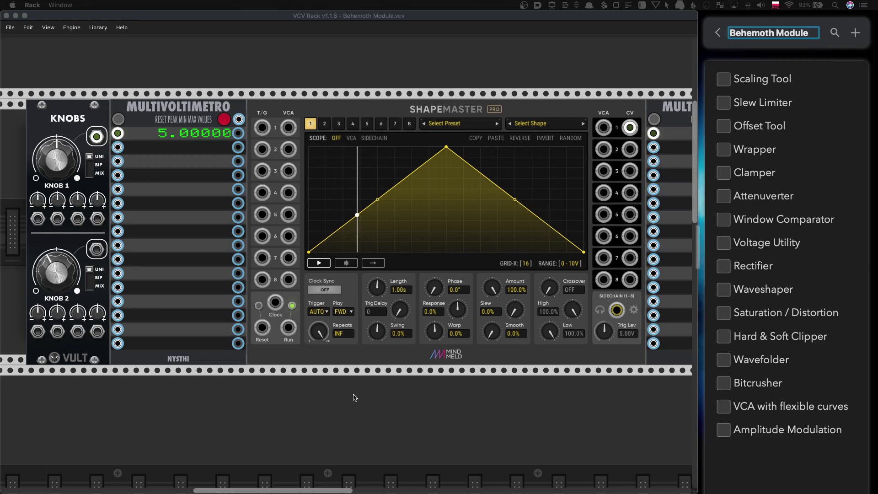
scroll(356, 396, up, 1)
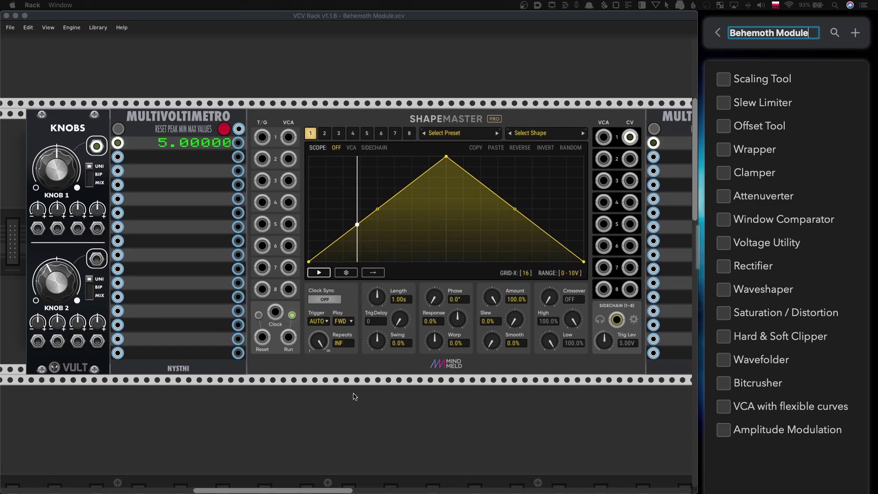
scroll(356, 396, up, 1)
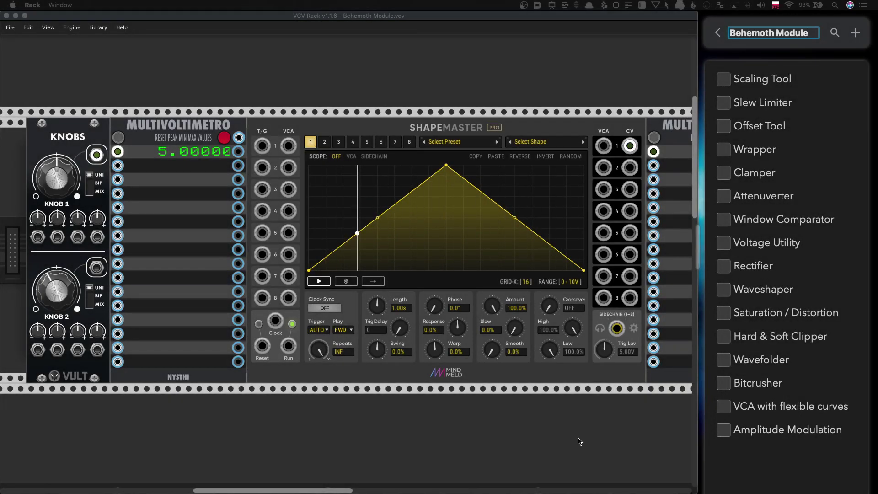
scroll(580, 442, left, 1)
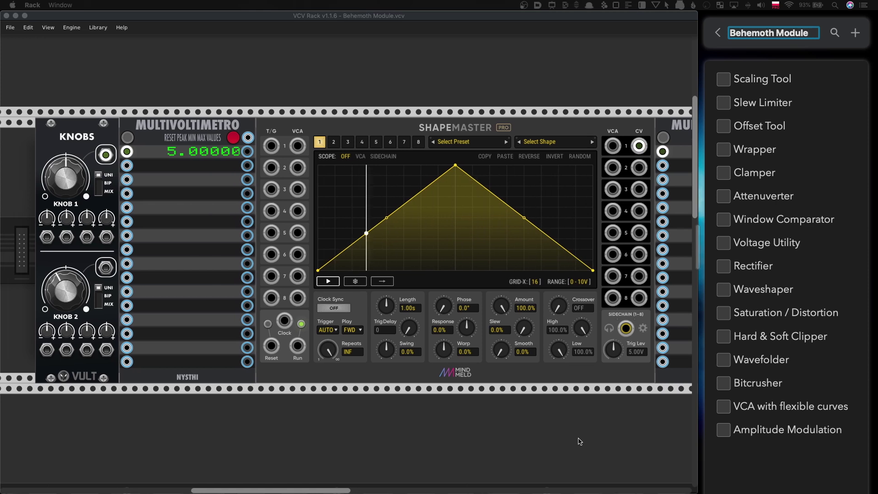
scroll(579, 441, right, 1)
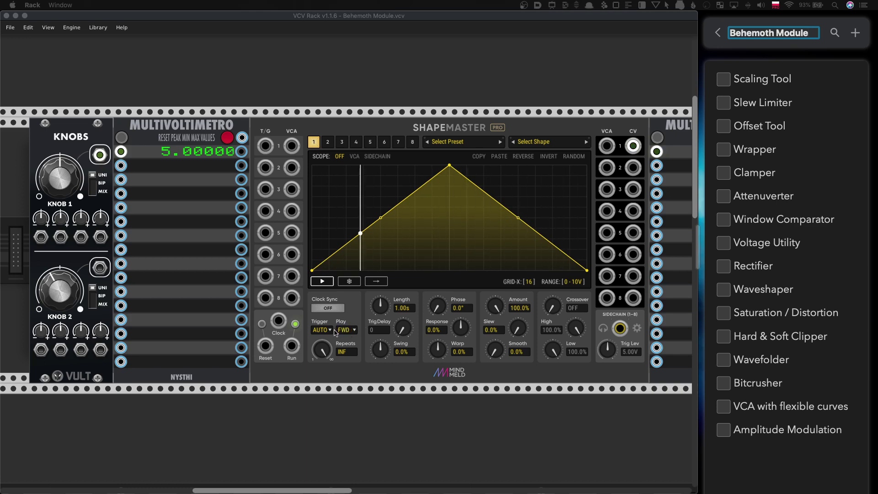
- Set ShapeMaster channel 1's trigger mode to CV playhead (uses T/G in)
scroll(348, 329, down, 2)
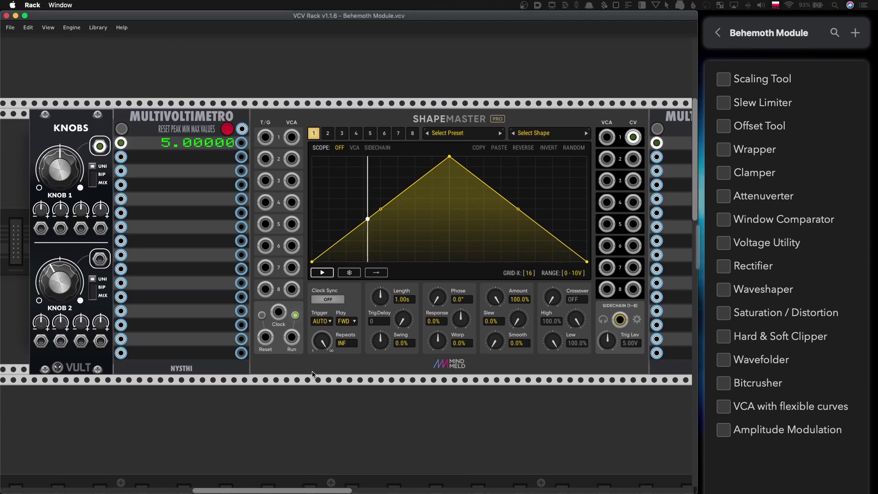
scroll(332, 332, up, 5)
scroll(314, 374, up, 3)
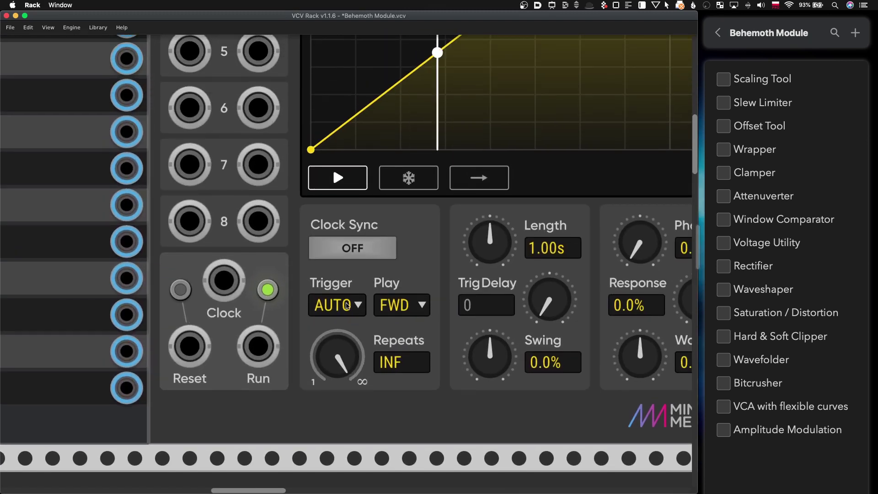
click(340, 306)
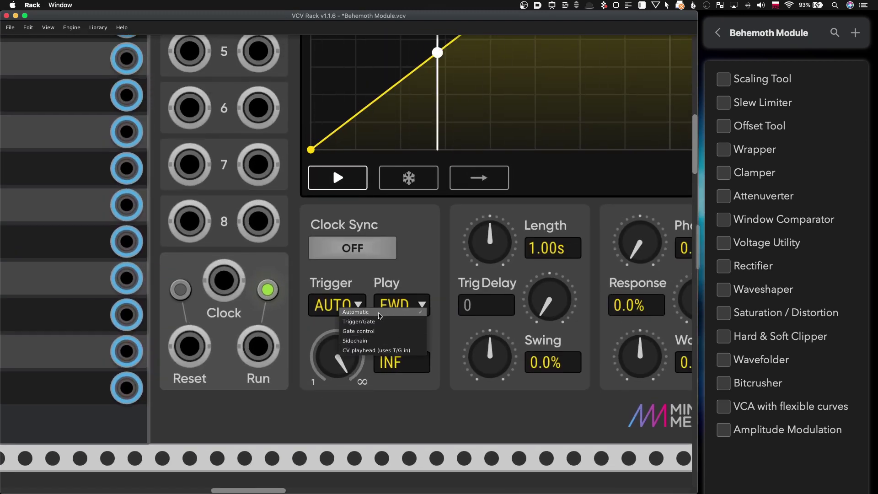
click(358, 284)
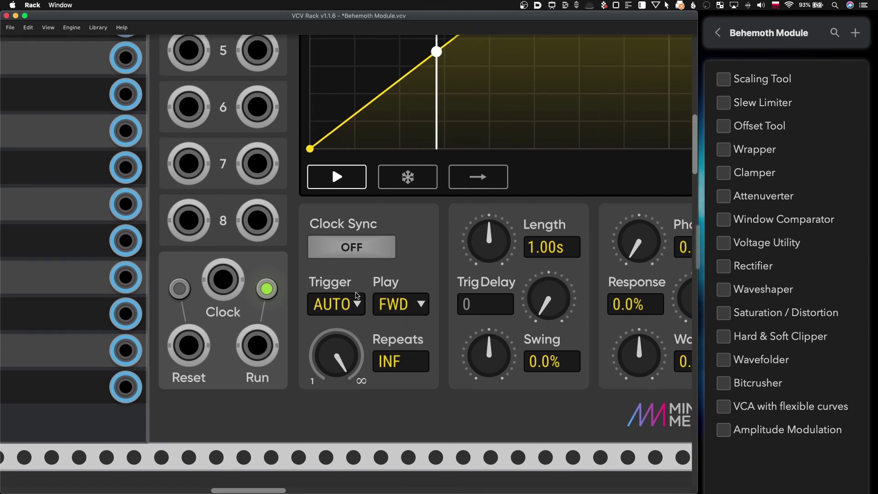
click(358, 304)
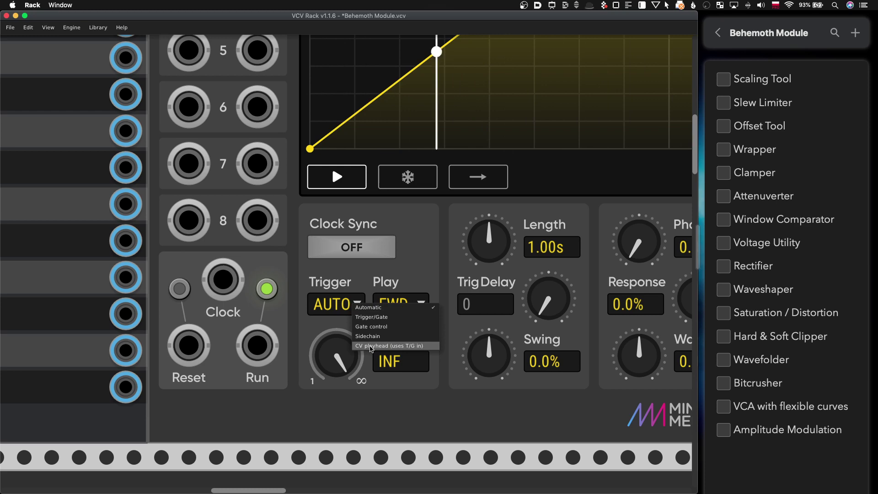
click(370, 347)
- Raise the cable opacity above 0% and patch the first Multivoltimetro's row 1 output into ShapeMaster's channel 1 T/G input
scroll(370, 350, down, 10)
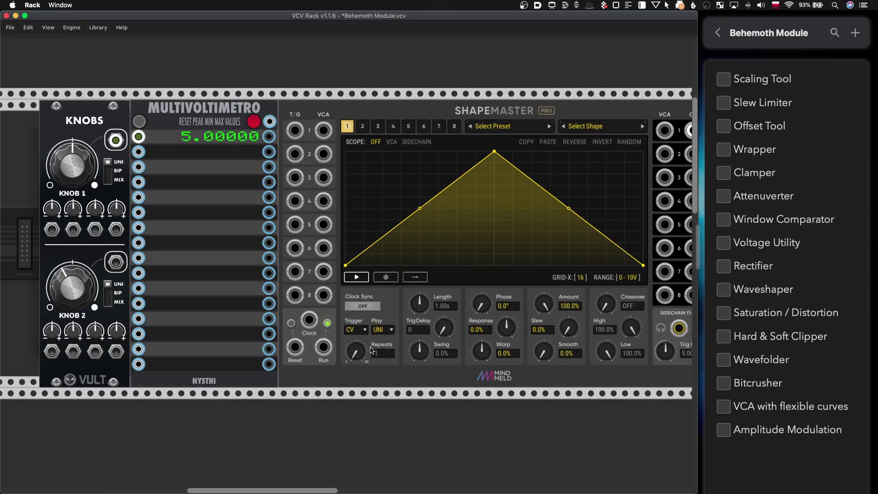
scroll(370, 350, right, 2)
scroll(370, 350, down, 2)
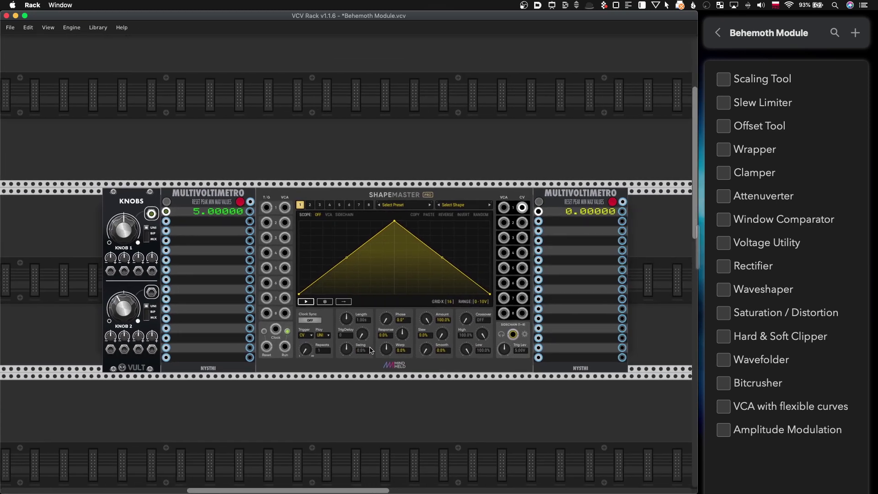
scroll(371, 350, up, 4)
scroll(272, 188, down, 3)
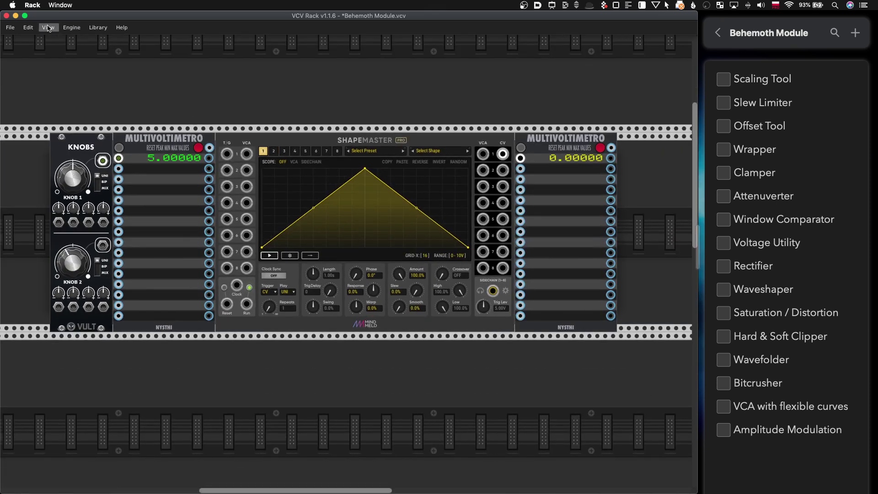
click(48, 28)
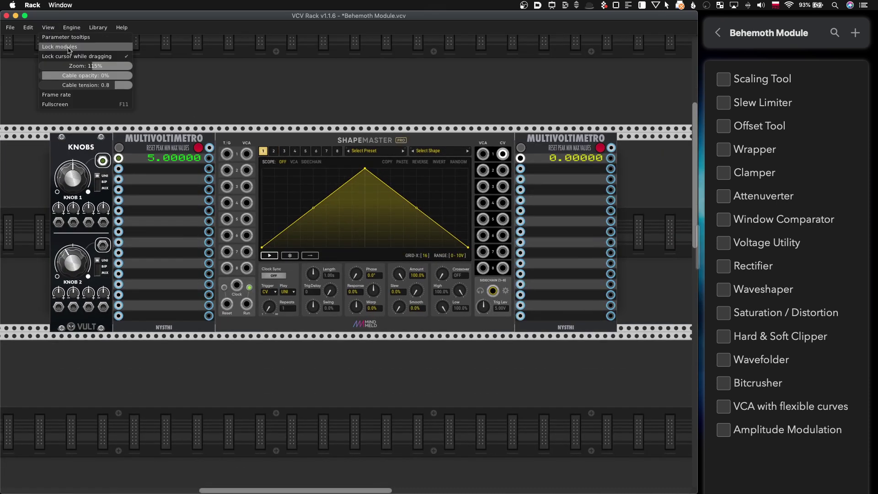
click(192, 83)
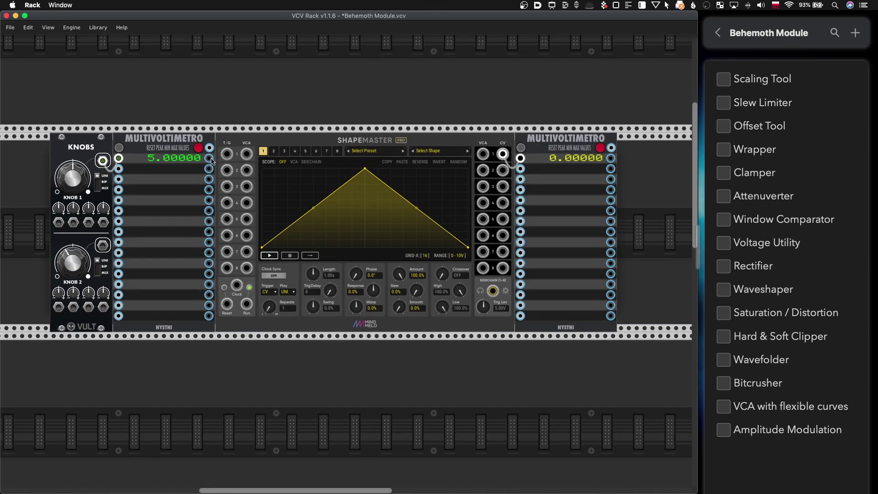
drag(209, 157, 226, 158)
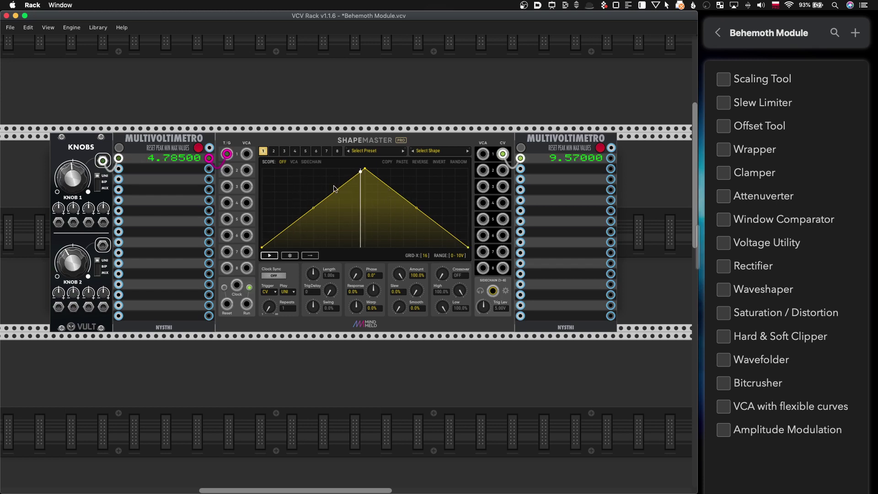
- Set the first/last nodes option of ShapeMaster channel 1 to Decoupled
scroll(334, 189, up, 5)
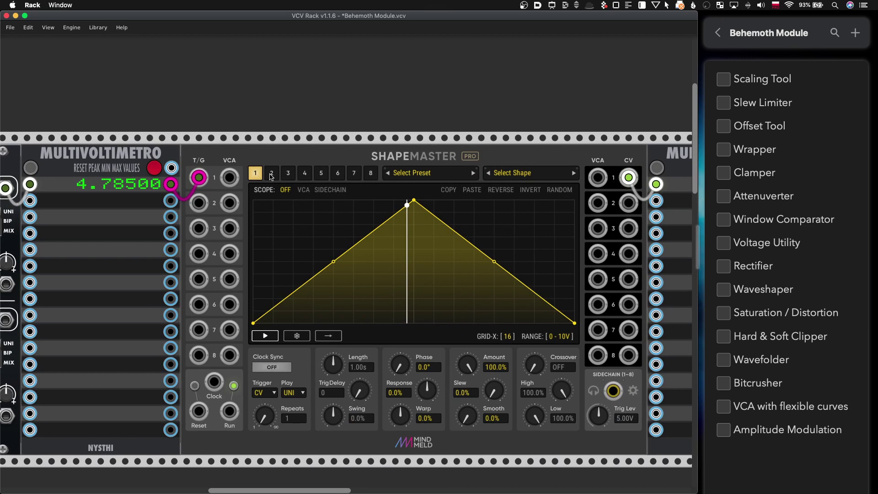
right_click(254, 178)
mouse_move(301, 251)
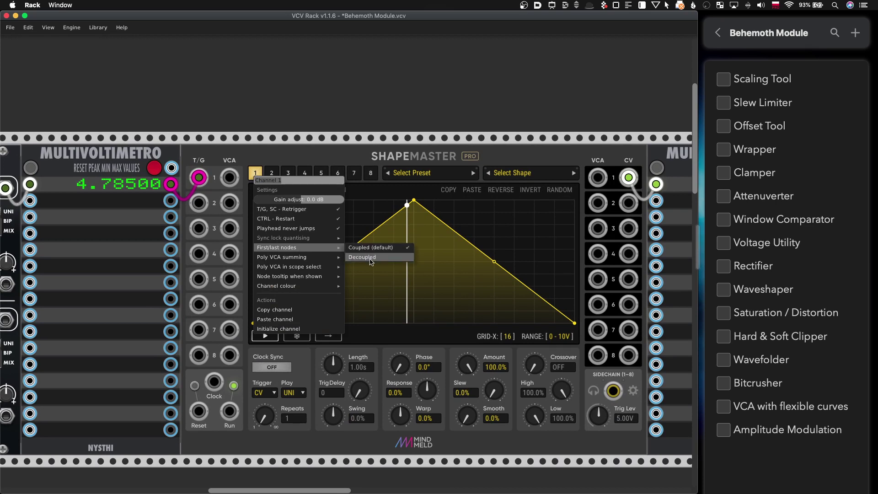
click(368, 258)
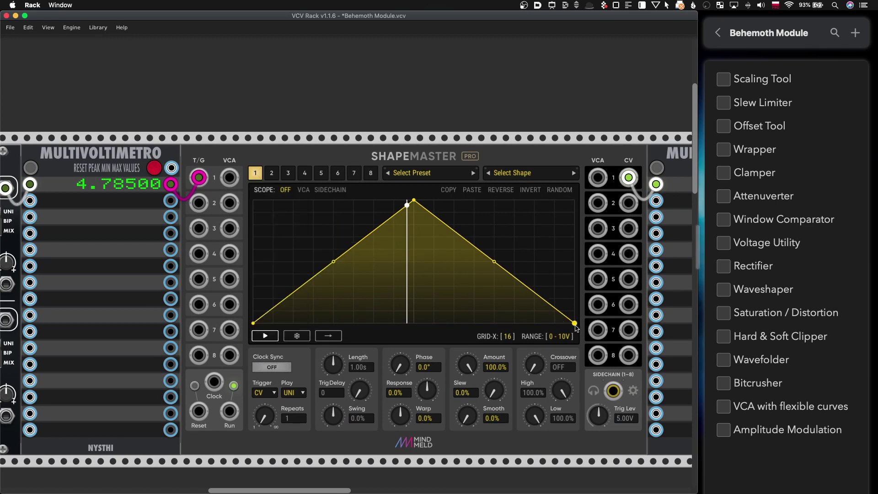
mouse_move(575, 323)
mouse_down()
mouse_move(575, 235)
mouse_move(574, 323)
mouse_up()
right_click(257, 174)
mouse_move(312, 244)
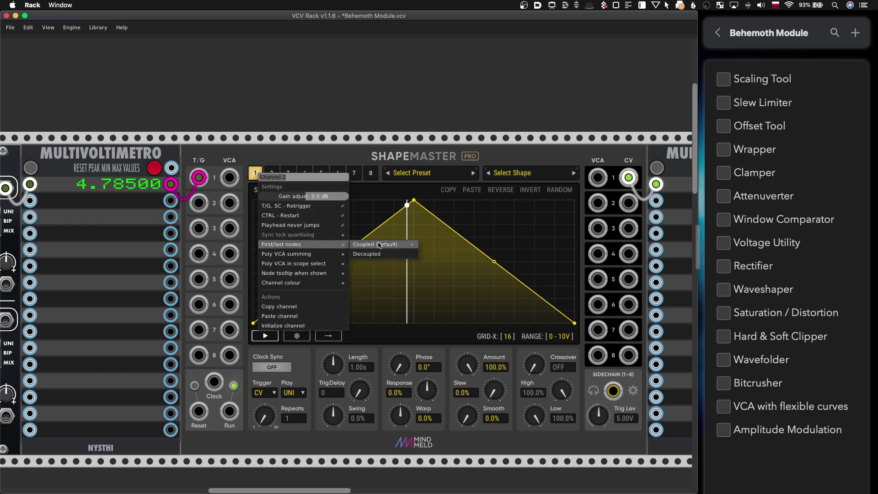
click(384, 254)
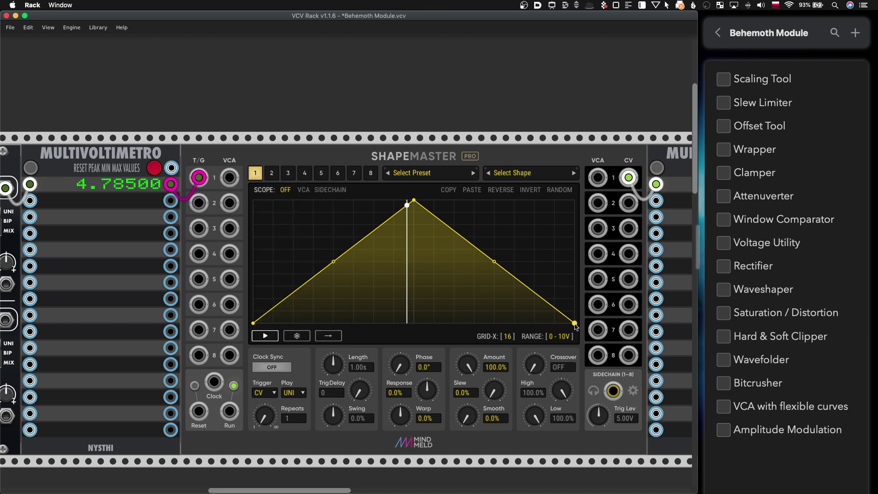
- Turn channel 1's triangle into a linear ramp by raising its last node to 10 V and deleting the peak, and sweep Knob 1 through it
drag(575, 323, 582, 189)
double_click(412, 201)
scroll(446, 269, down, 5)
scroll(424, 255, down, 1)
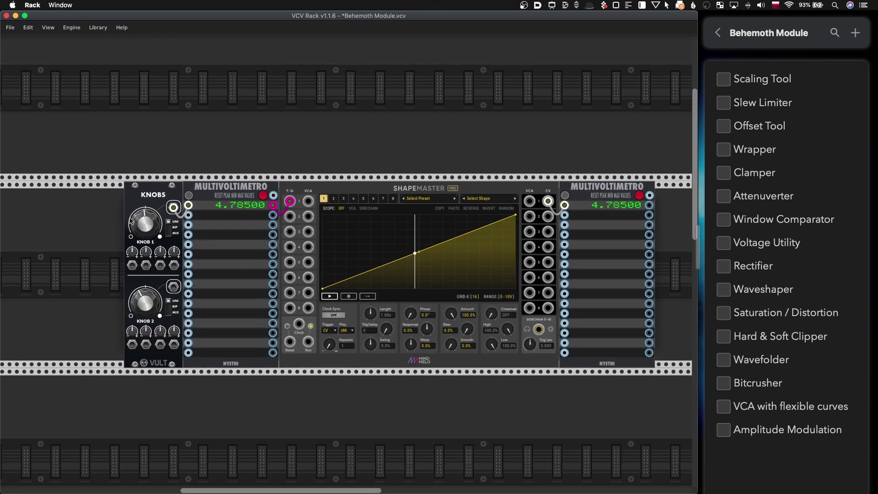
drag(139, 223, 139, 366)
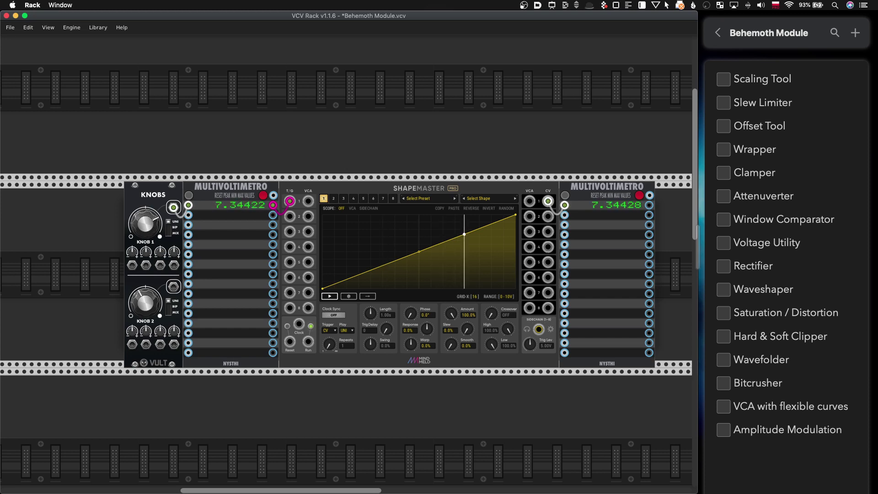
- Enable ShapeMaster's node tooltip and set the ramp's first node to 3 V and its last node to 7 V
scroll(353, 291, up, 2)
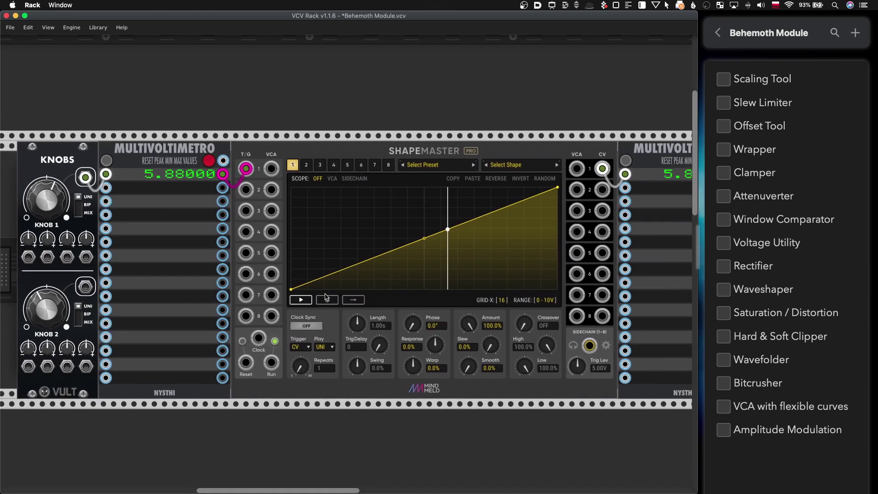
drag(290, 291, 291, 261)
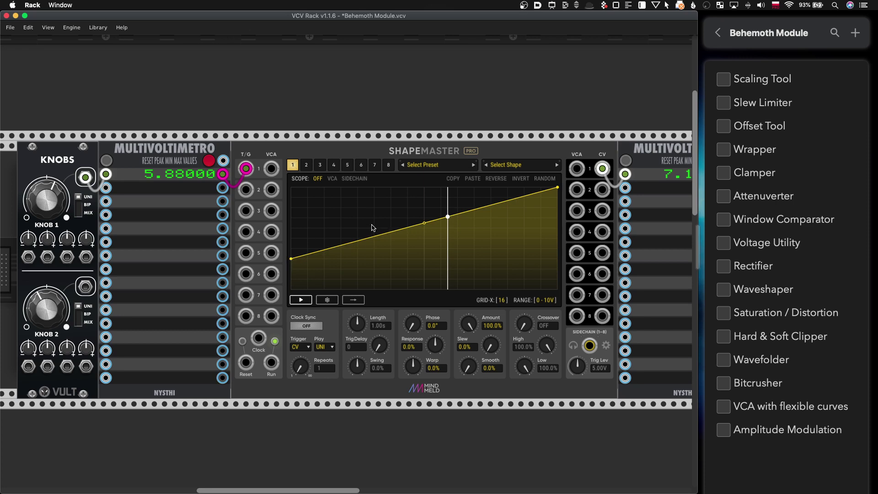
right_click(337, 153)
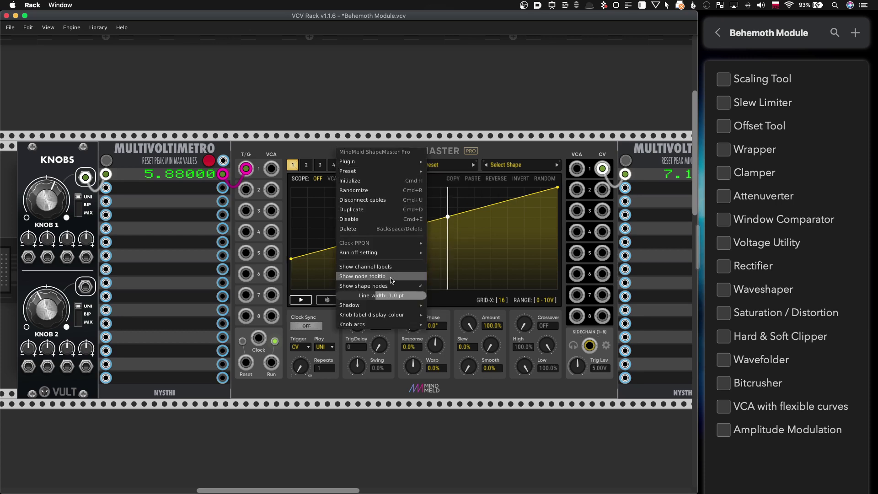
click(372, 277)
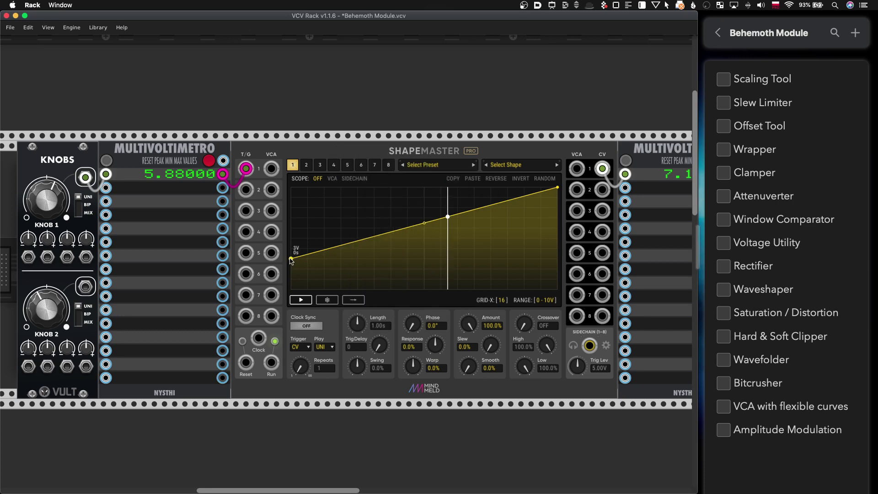
drag(559, 195, 559, 220)
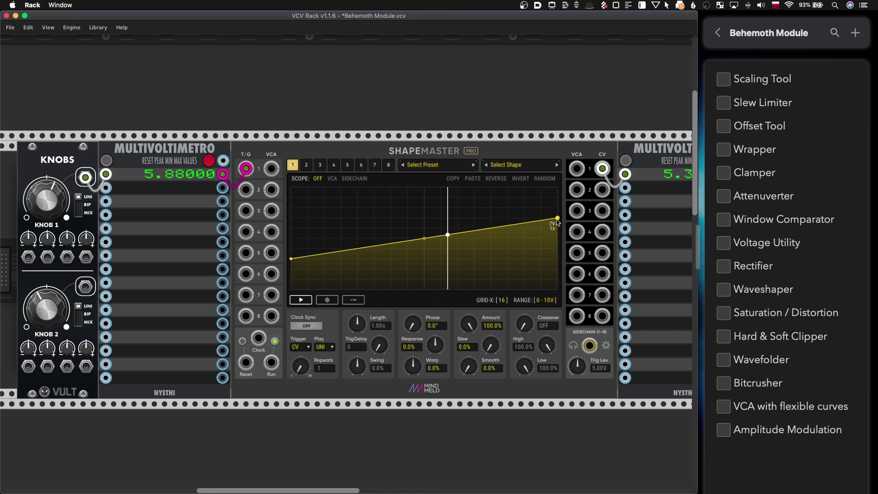
- Turn Knob 1 up to 10 V to test the scaled output and check off Scaling Tool in the list
drag(47, 199, 47, 87)
scroll(249, 295, right, 1)
scroll(249, 295, down, 3)
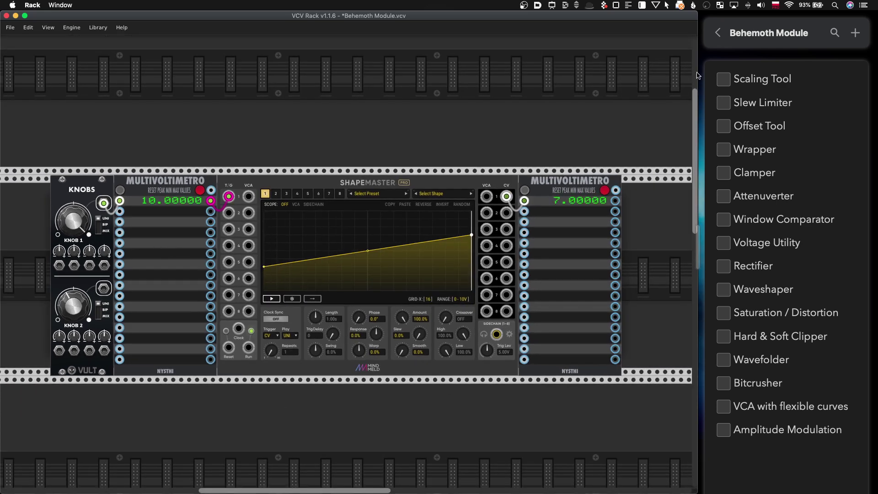
click(724, 79)
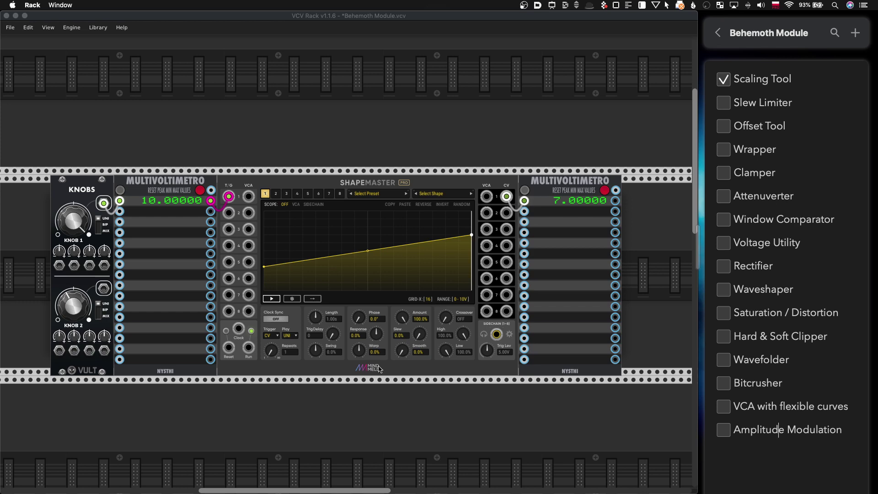
- Set channel 1's Slew to 100%, sweep Knob 1 to test the lag, and check off Slew Limiter in the list
scroll(393, 362, up, 2)
click(420, 422)
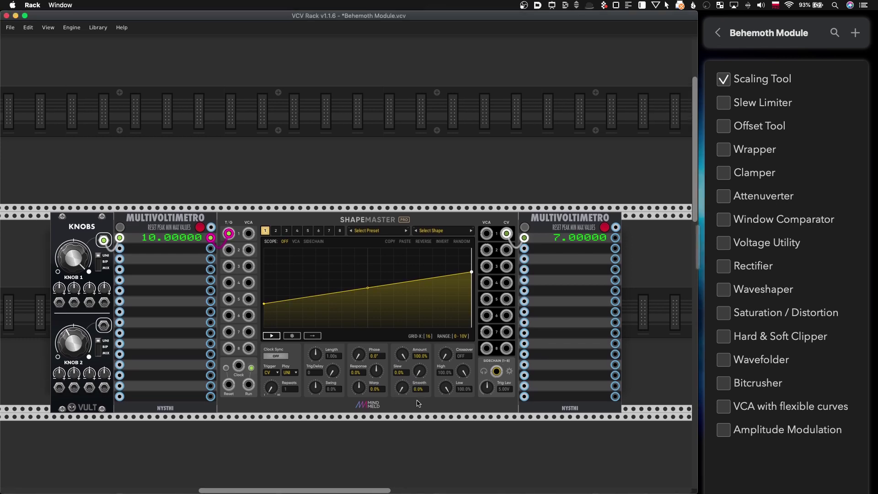
scroll(419, 401, up, 5)
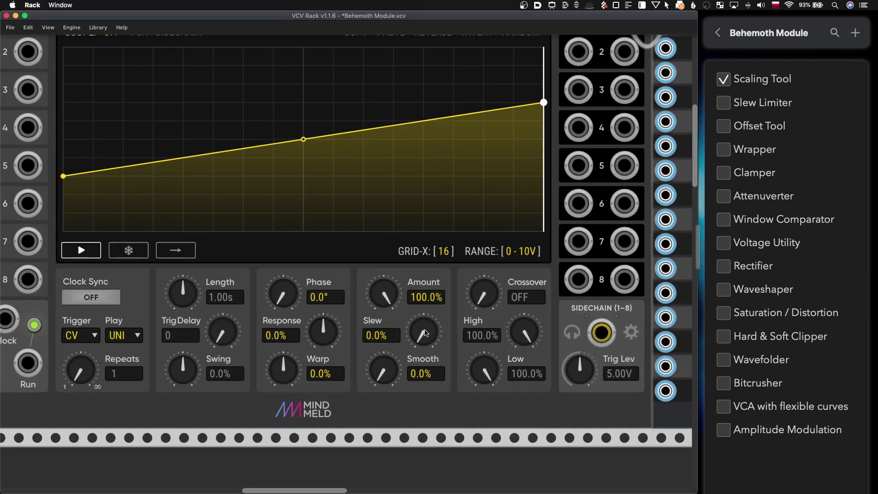
drag(425, 333, 424, 343)
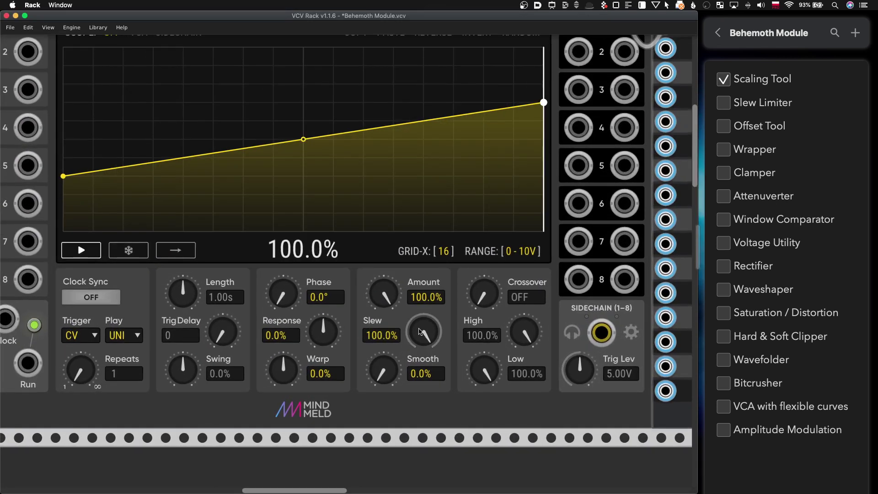
scroll(425, 352, down, 5)
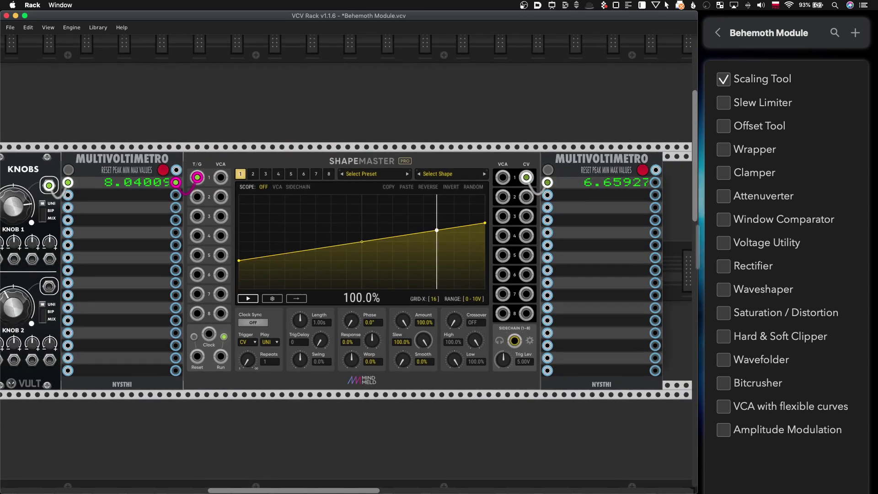
click(728, 107)
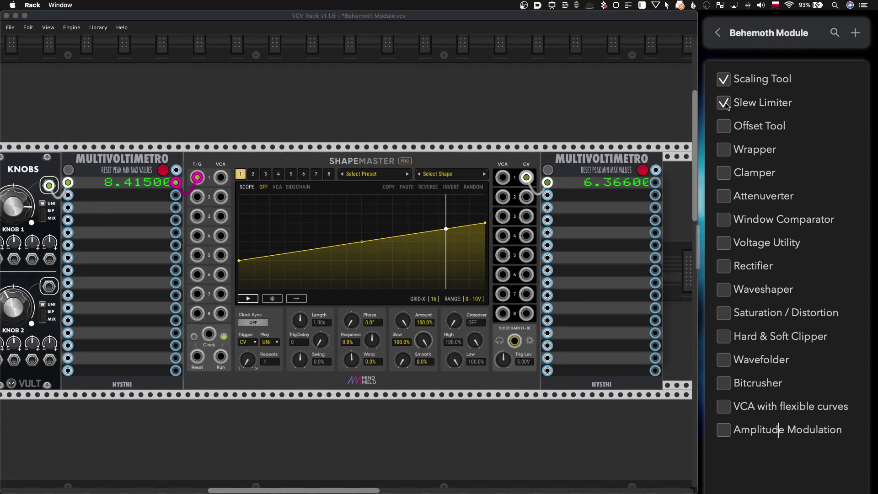
- Return the ramp to full range by setting its first node to 0 V and its last node to 10 V
scroll(393, 282, left, 2)
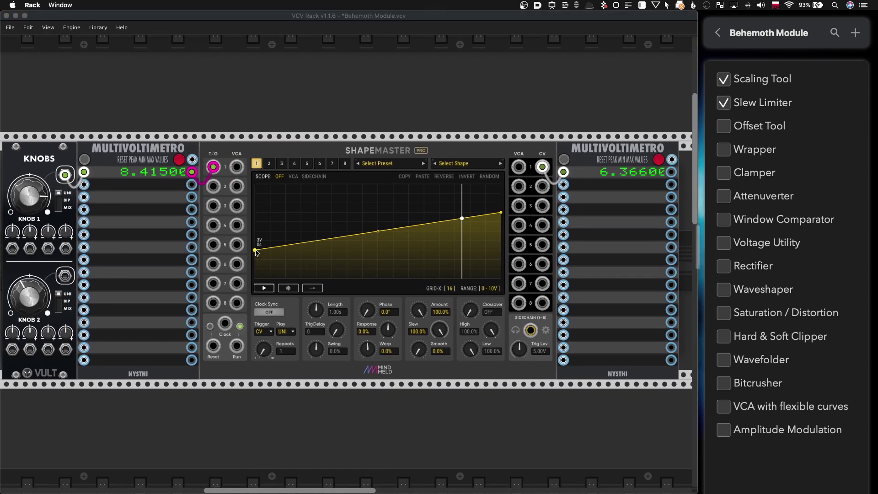
drag(255, 250, 295, 307)
drag(504, 213, 502, 184)
- Raise channel 1's Phase to about 118.8° and sweep Knob 1 through the shifted ramp
scroll(303, 277, left, 4)
scroll(412, 314, up, 3)
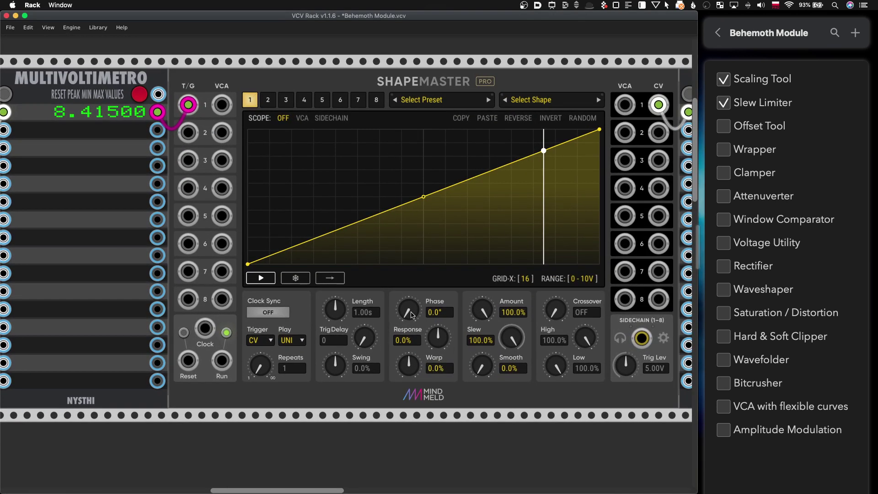
drag(412, 314, 411, 270)
scroll(411, 314, down, 2)
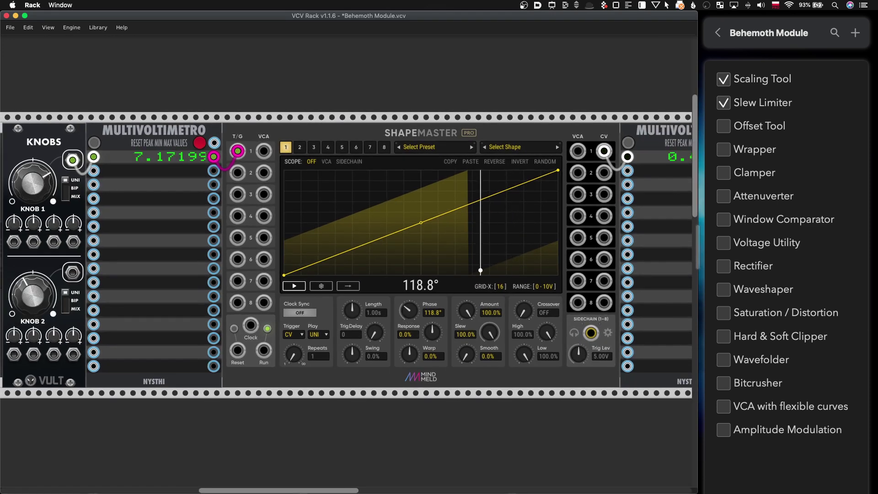
- Lower channel 1's Phase to 117.2° and set its Slew to 0%
scroll(224, 192, down, 2)
scroll(224, 192, right, 2)
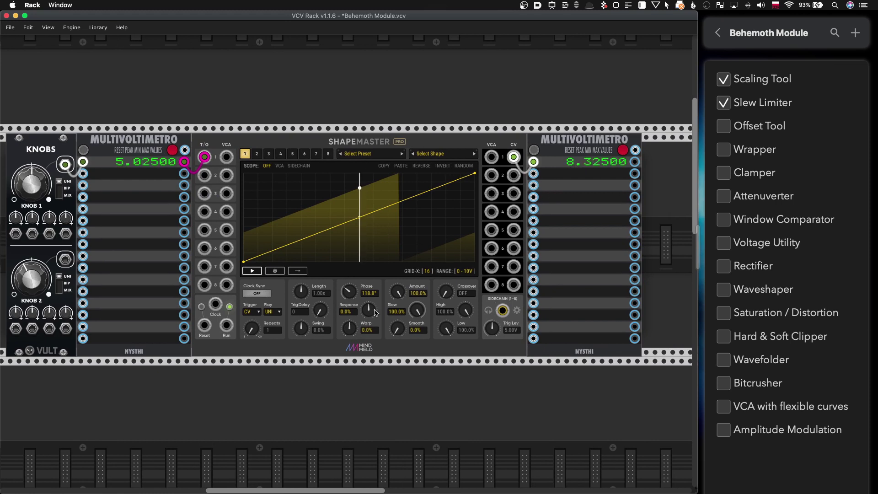
drag(349, 291, 350, 287)
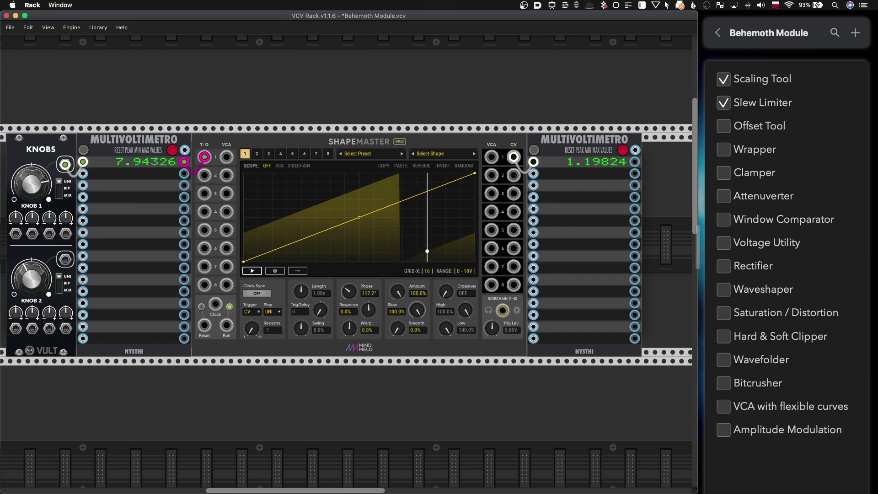
drag(421, 315, 422, 348)
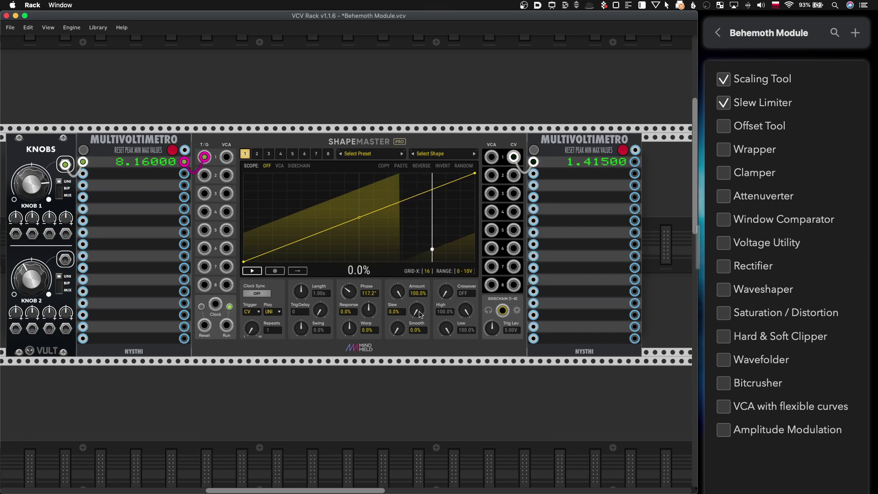
click(779, 429)
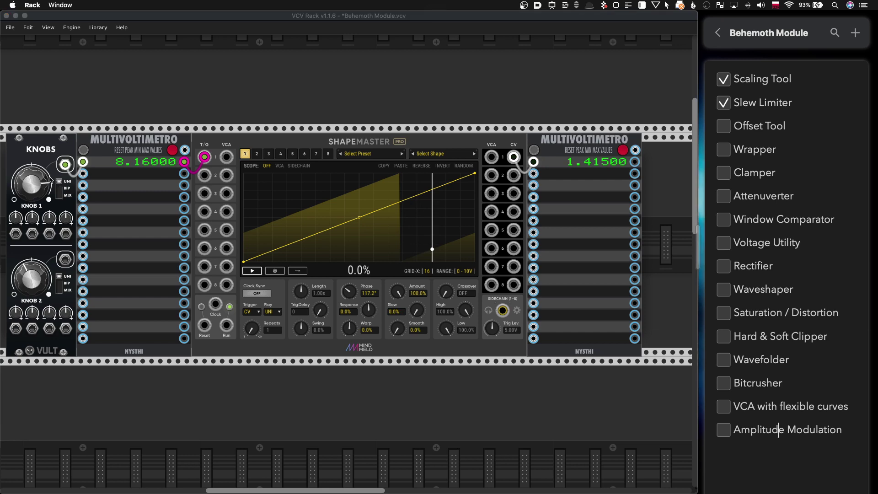
- Turn Knob 1 to about 6.47 V to test the offset output and check off Offset Tool in the list
mouse_move(48, 180)
mouse_down()
mouse_move(48, 212)
mouse_move(48, 196)
mouse_up()
scroll(380, 177, down, 4)
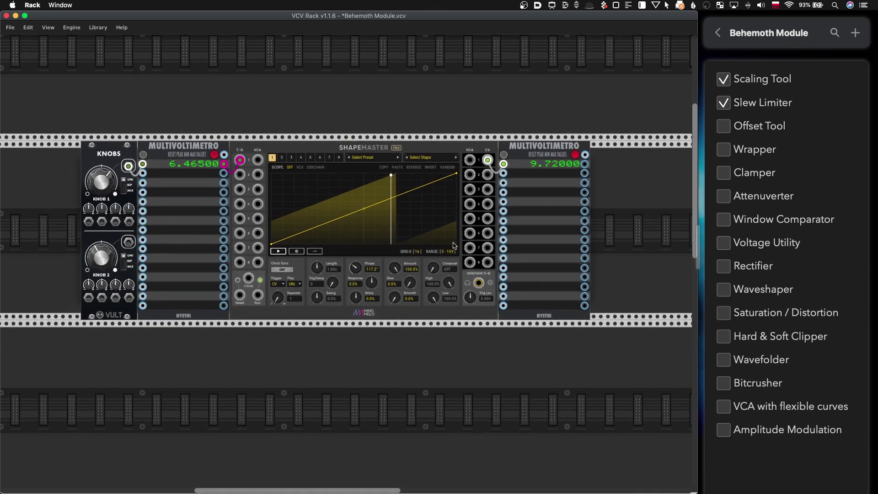
scroll(447, 240, up, 5)
click(438, 256)
click(435, 266)
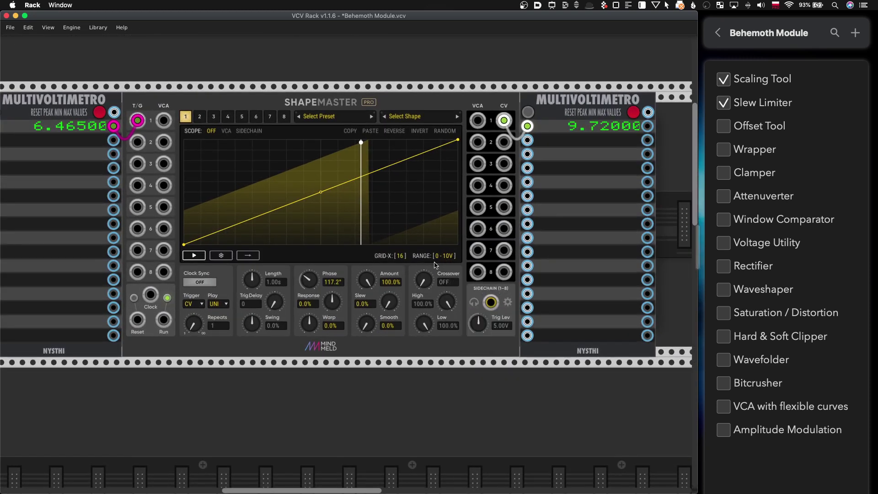
scroll(434, 266, down, 2)
click(723, 126)
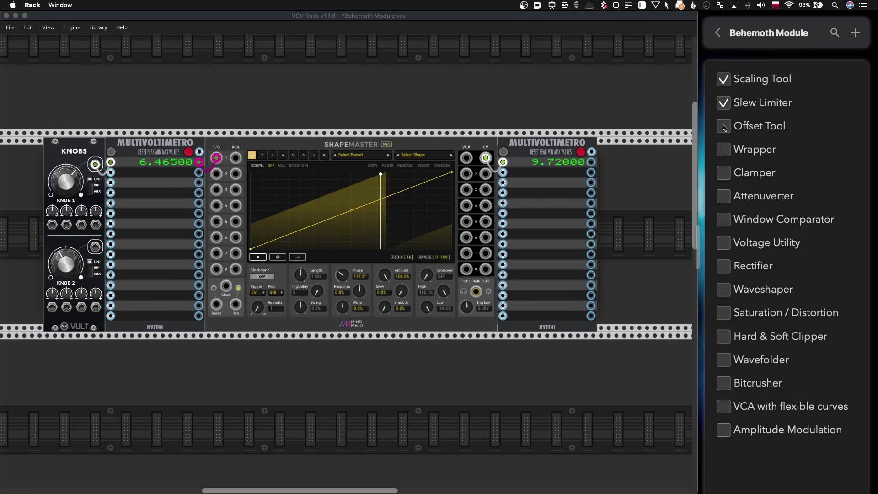
- Reset channel 1's Phase to 0° and reshape the curve into two consecutive 0 to 10 V ramps split at the midpoint
scroll(353, 203, up, 2)
scroll(352, 203, left, 2)
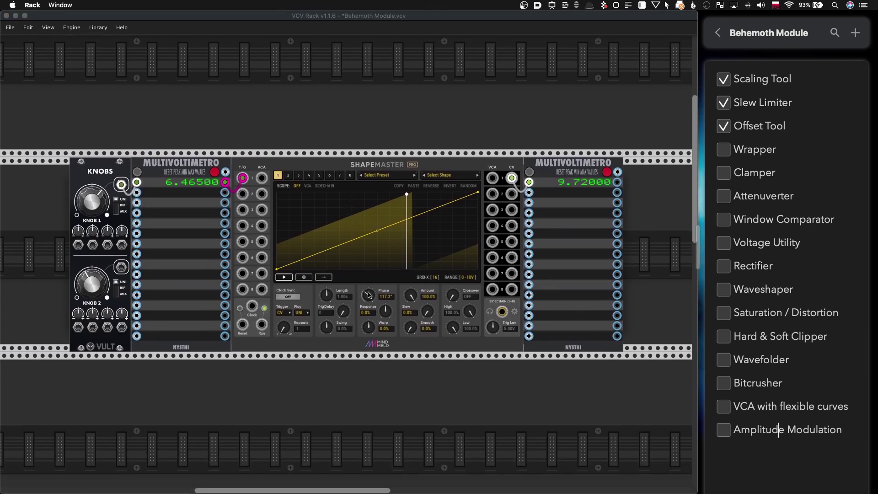
double_click(369, 295)
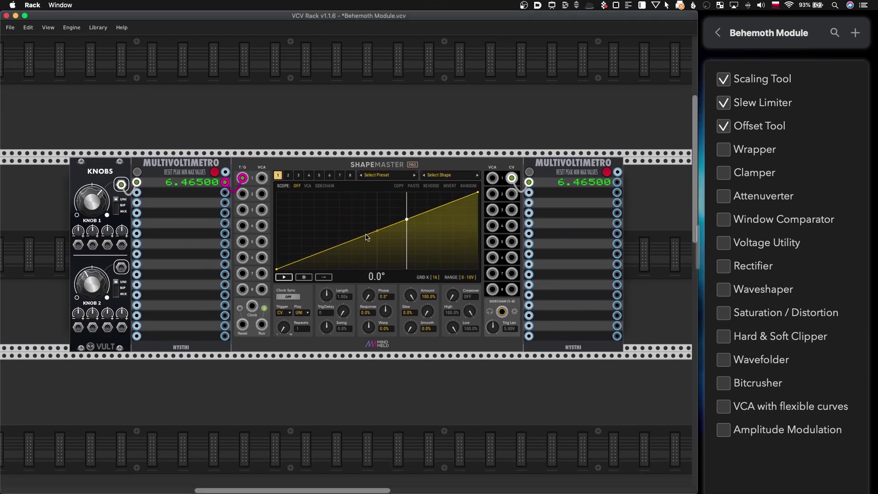
drag(366, 237, 375, 280)
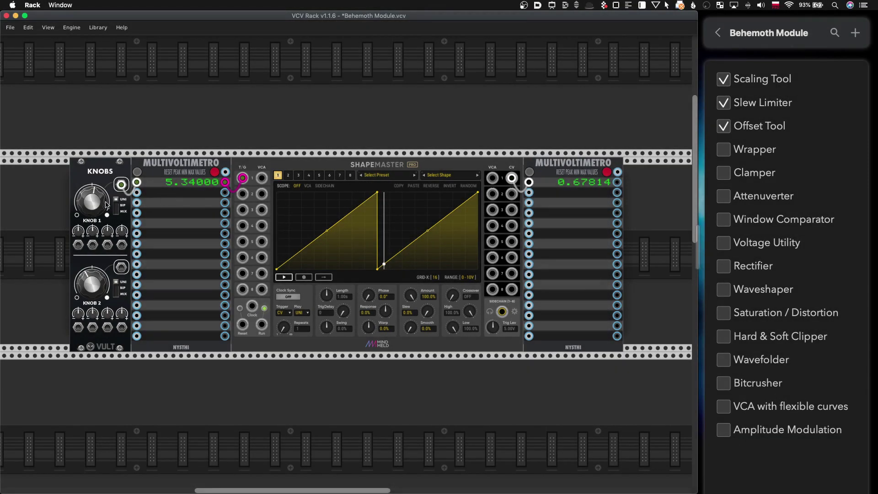
- Sweep Knob 1 through both ramps up to about 9.89 V and check off Wrapper in the list
drag(100, 205, 100, 330)
drag(110, 204, 109, 189)
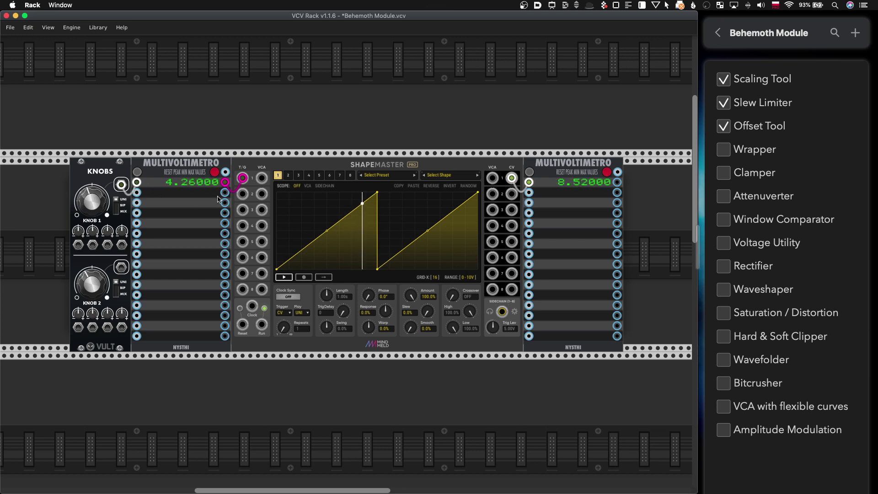
drag(74, 202, 94, 123)
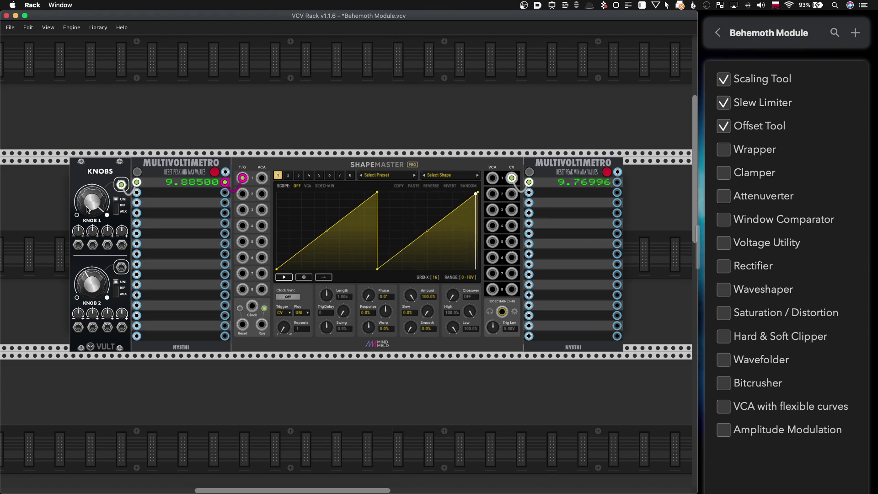
click(723, 154)
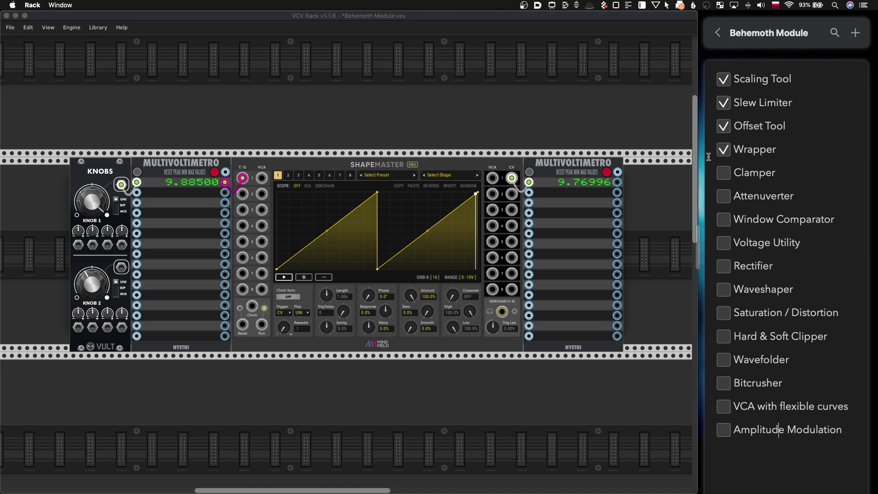
- Delete the two midpoint nodes to restore a single ramp and turn Knob 1 down to about 6.56 V
click(377, 194)
double_click(377, 192)
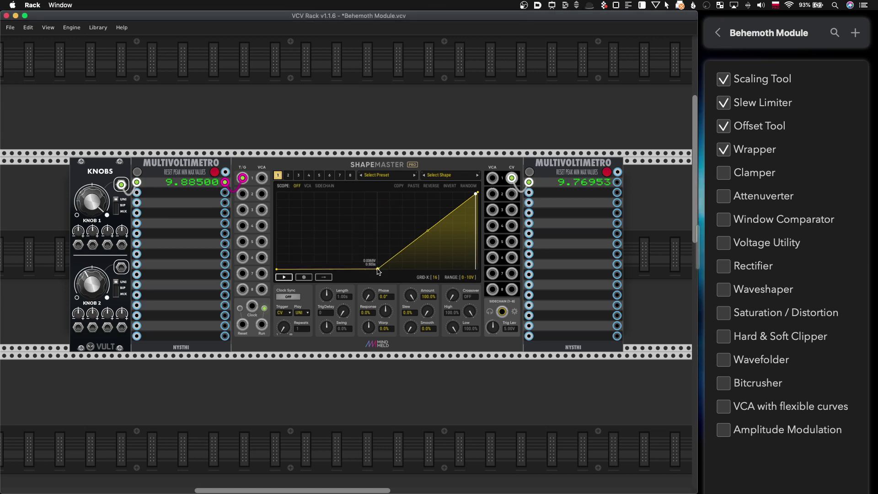
double_click(377, 269)
scroll(413, 262, up, 4)
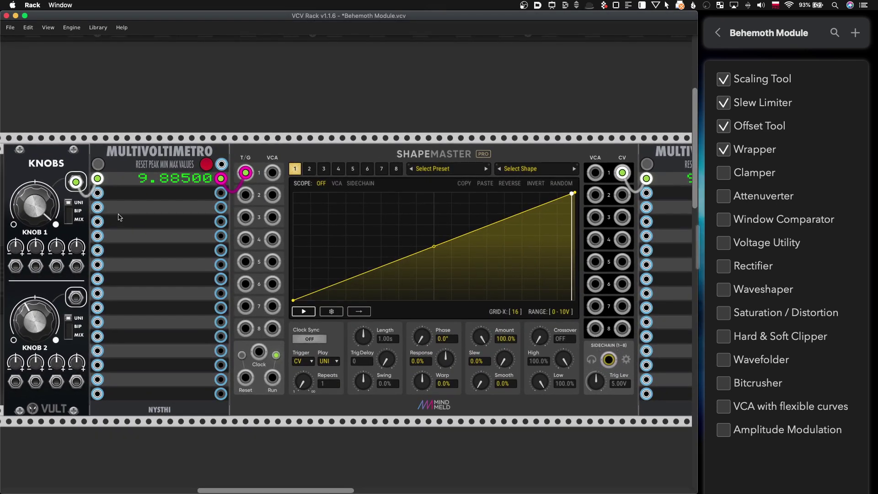
scroll(386, 209, down, 3)
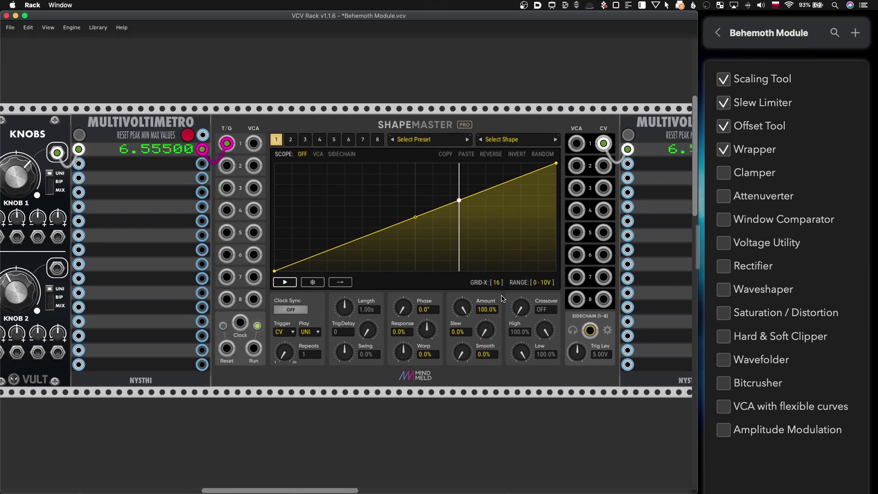
- With Grid-X set to 10, add ramp nodes at about 3 V and 7 V and flatten the curve outside them by levelling the end nodes
click(499, 282)
click(516, 369)
scroll(358, 244, up, 3)
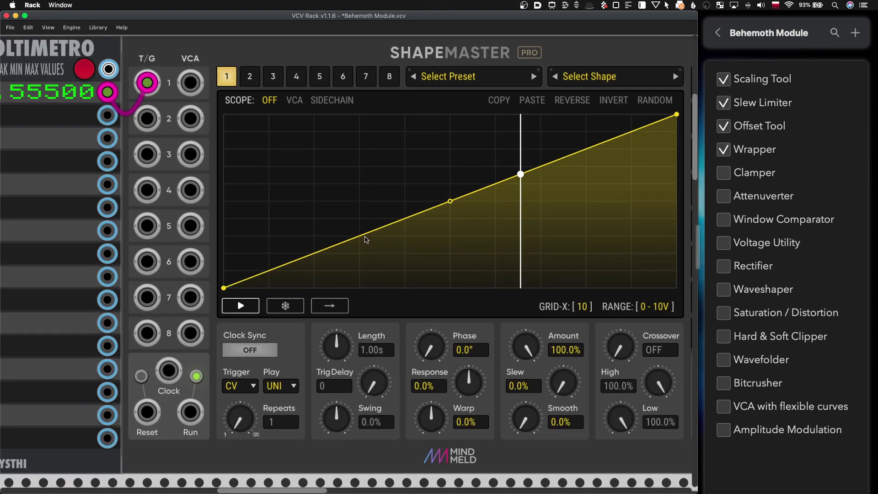
double_click(360, 237)
scroll(360, 237, down, 2)
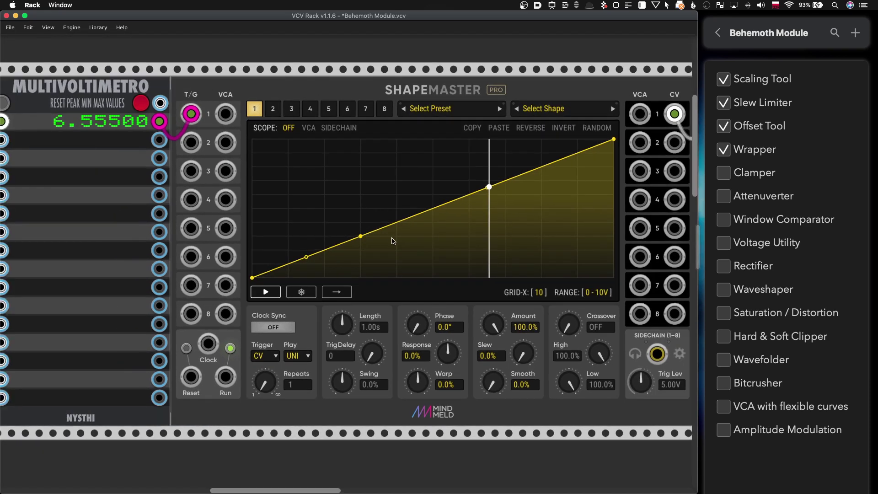
double_click(505, 181)
scroll(508, 184, down, 1)
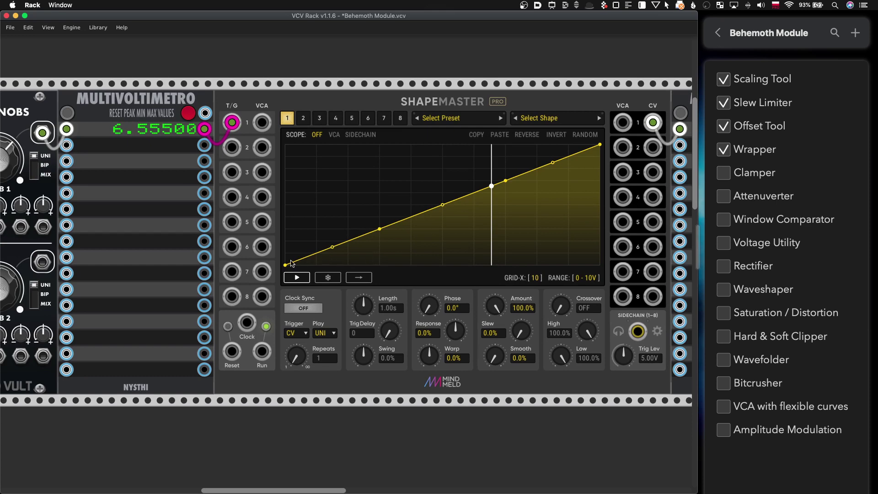
drag(290, 263, 291, 220)
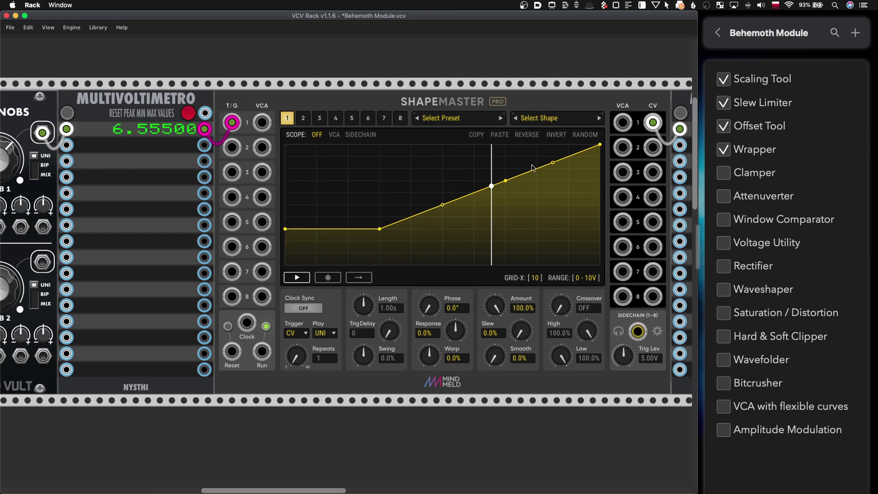
drag(599, 145, 600, 181)
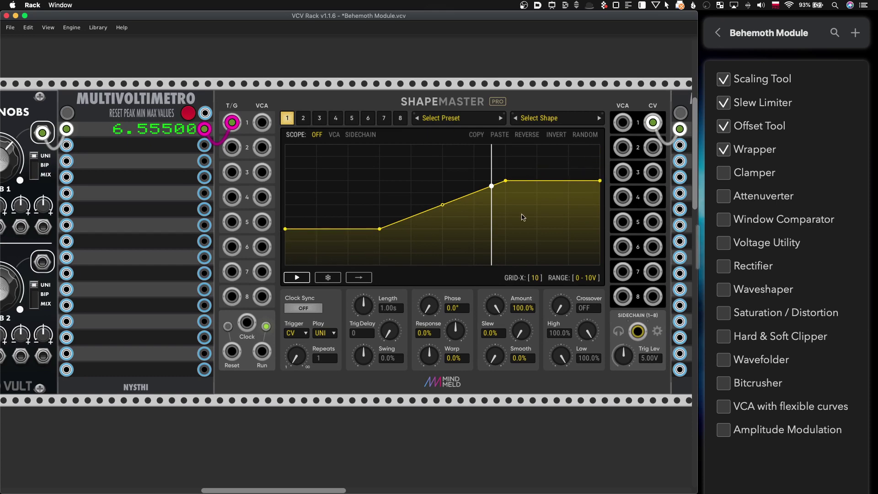
- Sweep Knob 1 to test the clamped output, ending at about 5.04 V, and check off Clamper in the list
scroll(523, 217, down, 3)
scroll(230, 217, right, 3)
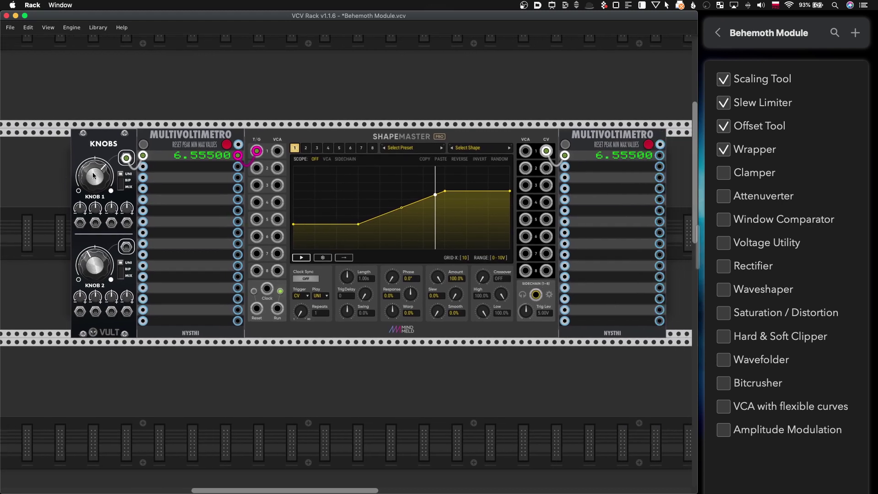
mouse_move(93, 175)
mouse_down()
mouse_move(93, 198)
mouse_move(93, 155)
mouse_move(93, 181)
mouse_up()
scroll(294, 199, down, 2)
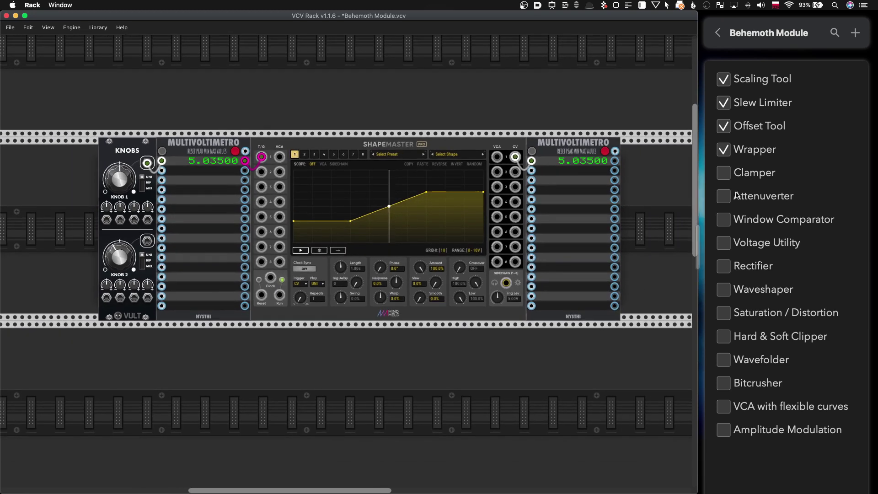
click(724, 173)
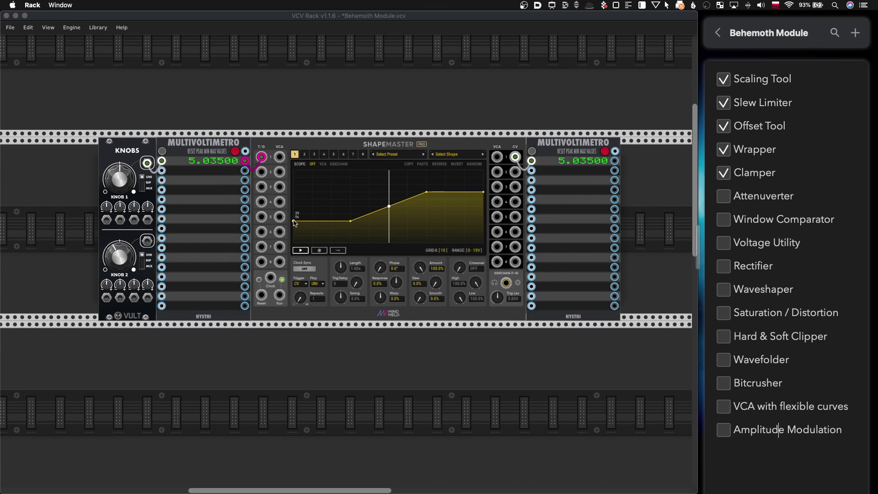
- Delete the two clamp nodes and return the ramp's first node to 0 V and its last node to 10 V
double_click(321, 221)
scroll(293, 226, up, 1)
scroll(291, 224, up, 3)
drag(293, 223, 308, 158)
double_click(368, 225)
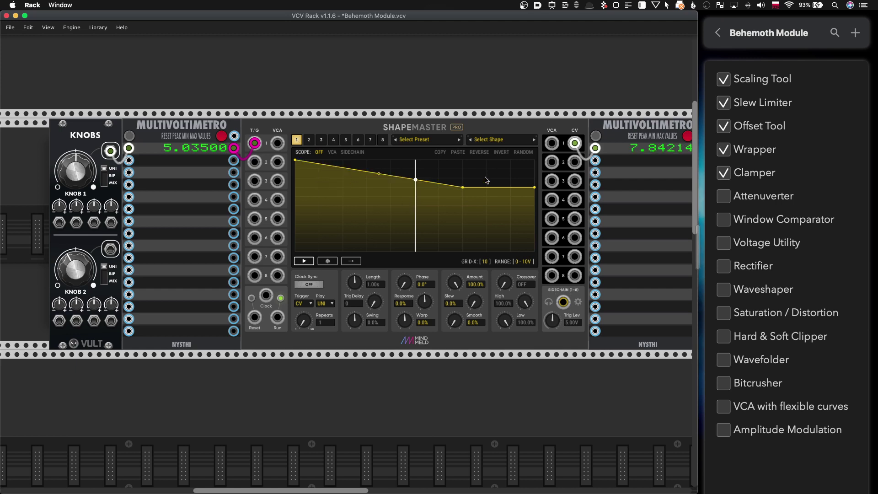
double_click(465, 187)
drag(295, 161, 296, 251)
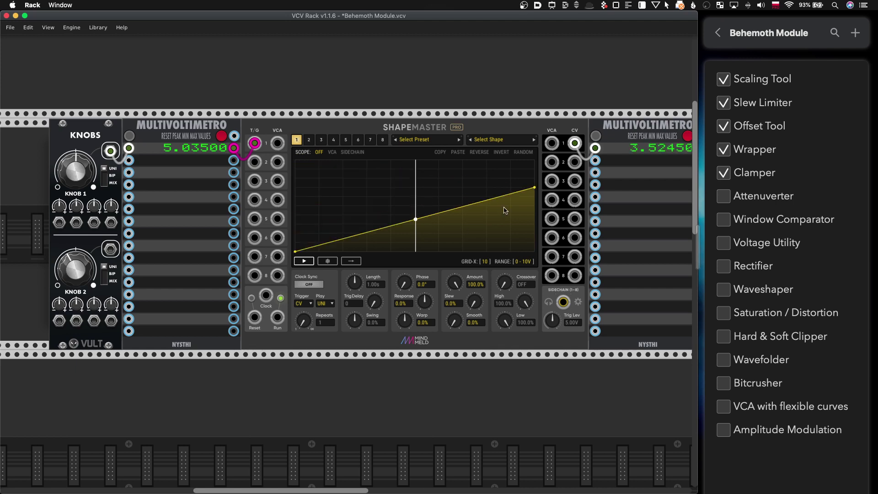
drag(537, 188, 536, 161)
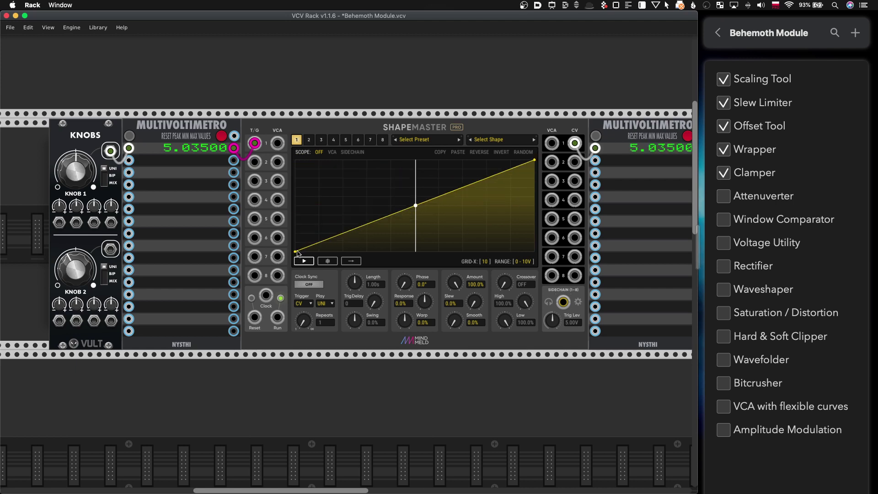
- Invert the ramp and turn Knob 1 up to about 6.16 V to test the inverted output
drag(296, 252, 290, 279)
click(502, 152)
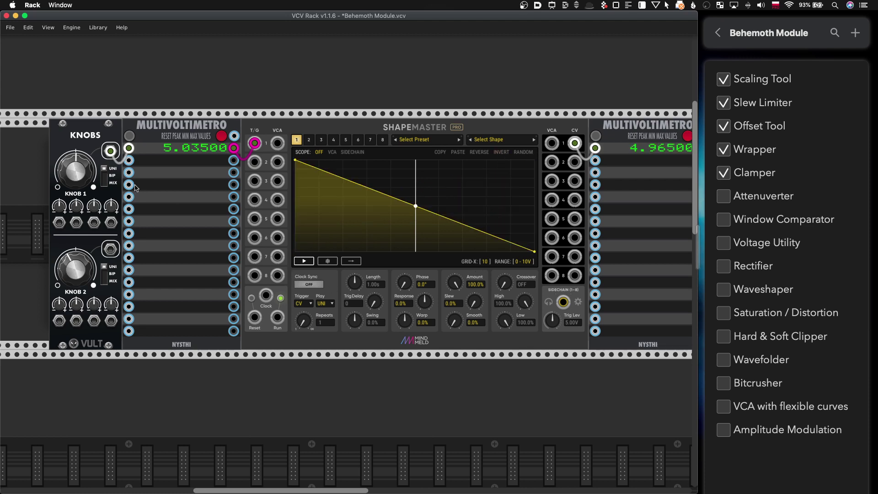
drag(81, 176, 81, 142)
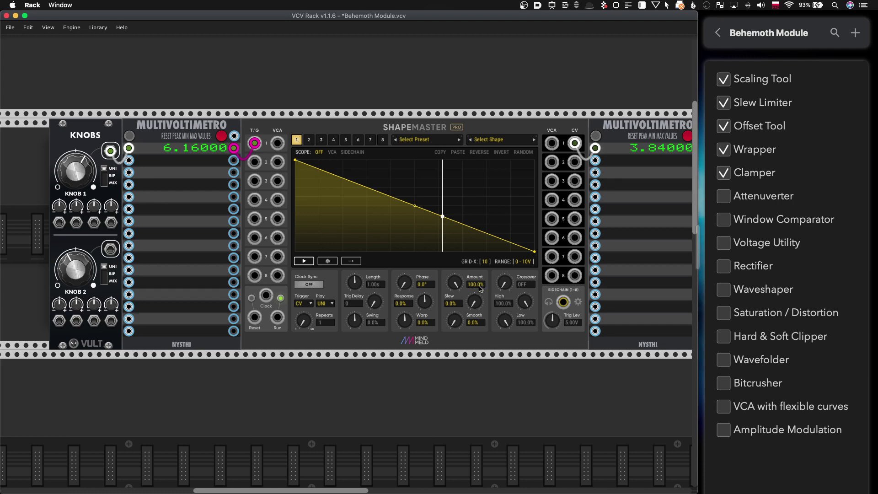
- Attenuate the inverted ramp by moving its first and last nodes to various heights within the range
mouse_move(474, 287)
mouse_down()
mouse_move(474, 300)
mouse_move(474, 283)
mouse_up()
drag(295, 160, 295, 197)
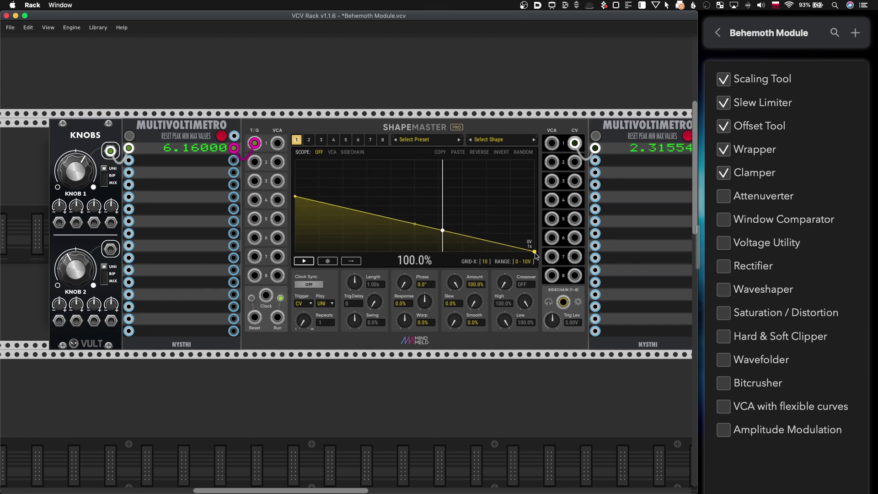
drag(535, 252, 534, 230)
drag(295, 197, 295, 178)
drag(530, 229, 533, 211)
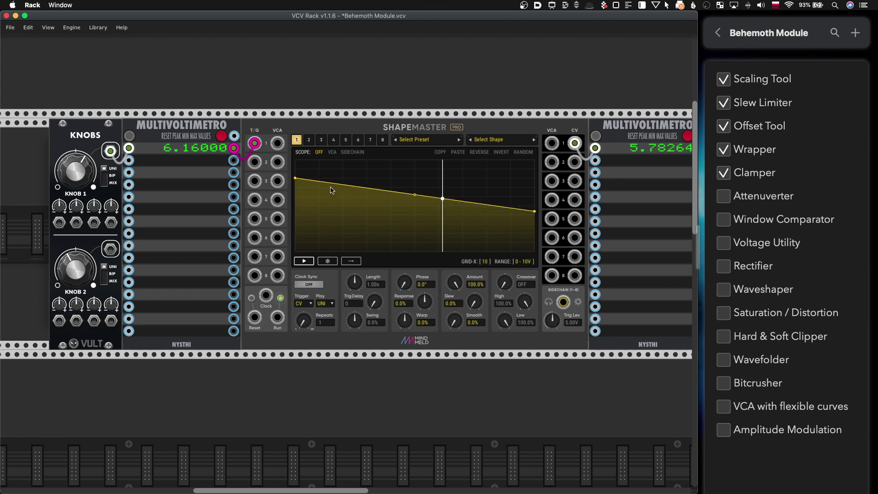
drag(295, 178, 295, 183)
- Restore the rising ramp from 0 V to 10 V and check off Attenuverter in the list
drag(535, 211, 534, 160)
drag(295, 184, 295, 251)
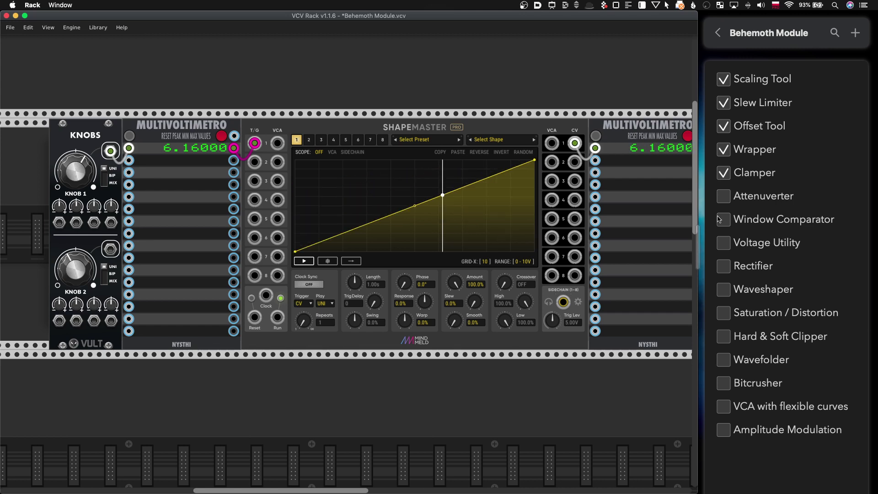
click(723, 196)
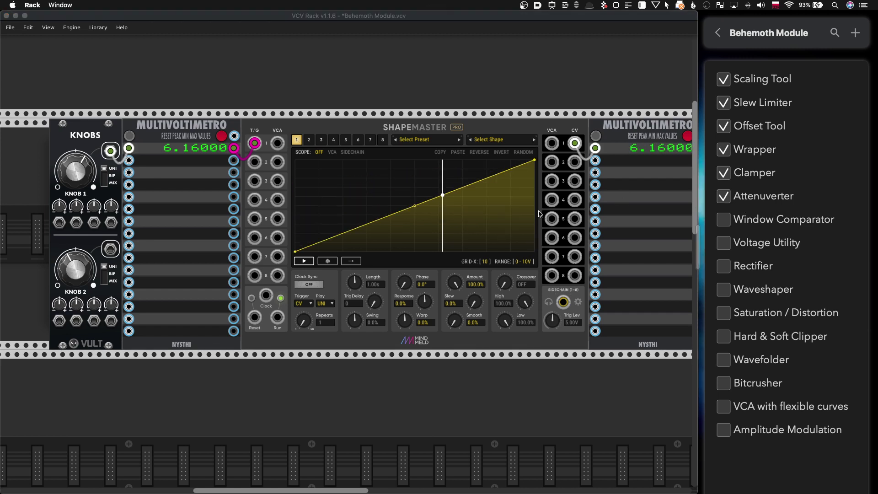
- Set Grid-X to 2 and draw a step shape with 0 V in the first half and 10 V in the second
click(486, 262)
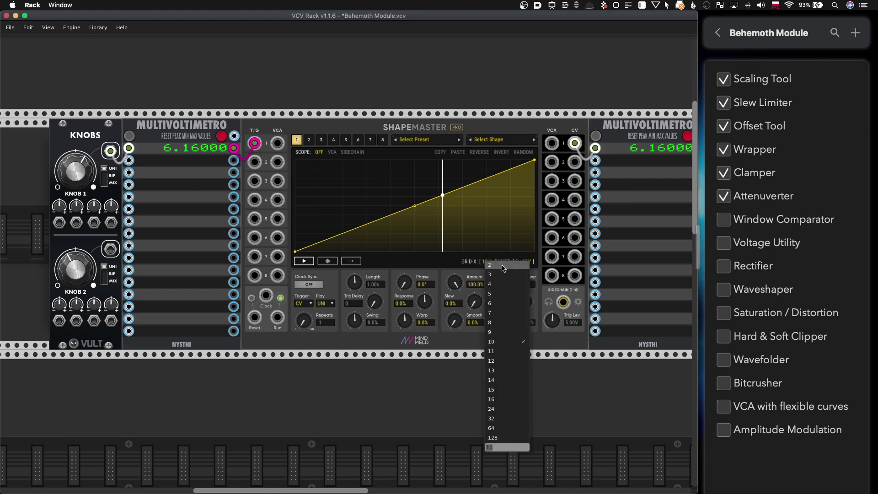
click(503, 265)
drag(442, 198, 451, 146)
drag(386, 221, 308, 241)
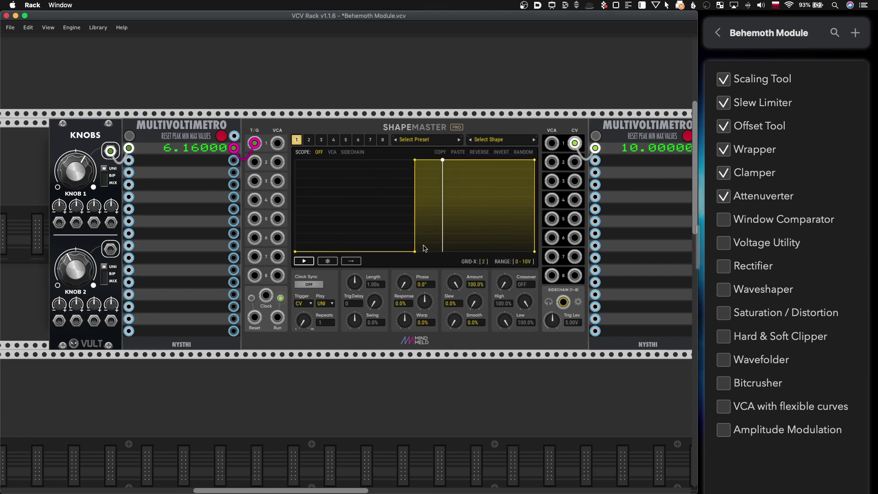
- Set channel 1's Play mode to Bipolar T/G in and switch Knob 1 to bipolar output
scroll(422, 248, up, 5)
scroll(365, 250, up, 1)
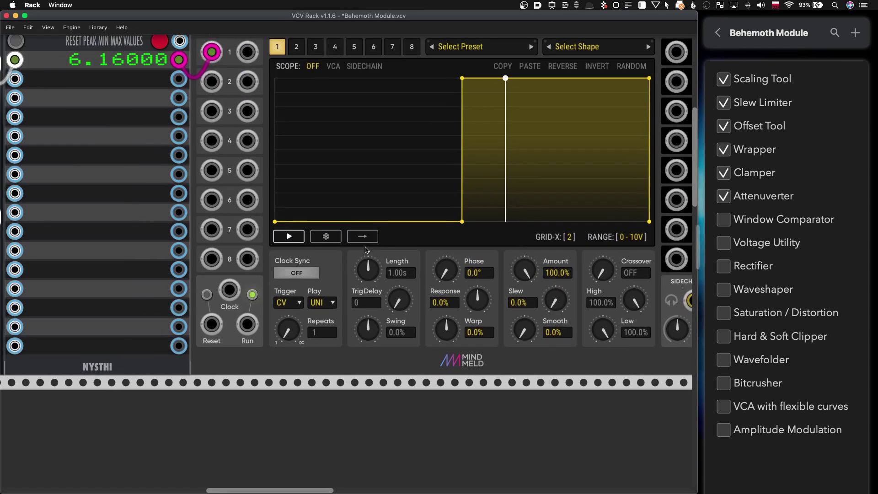
scroll(366, 250, up, 1)
scroll(357, 284, up, 2)
click(321, 322)
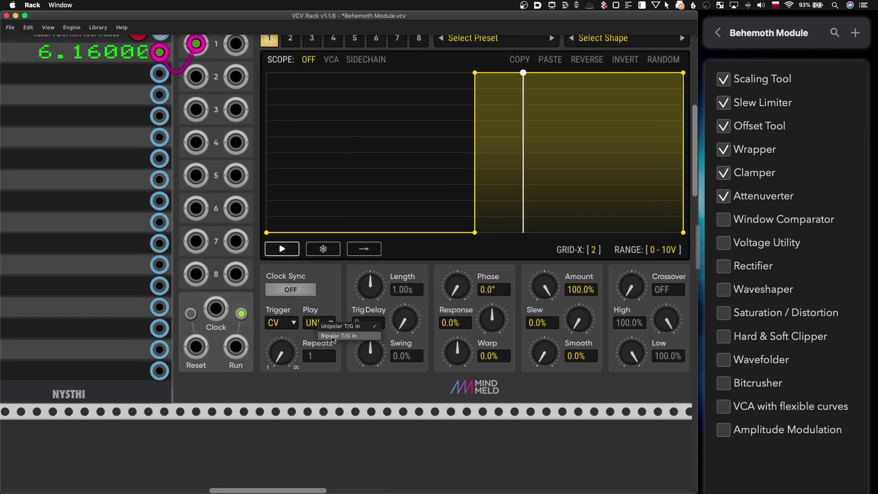
click(333, 337)
scroll(333, 338, down, 3)
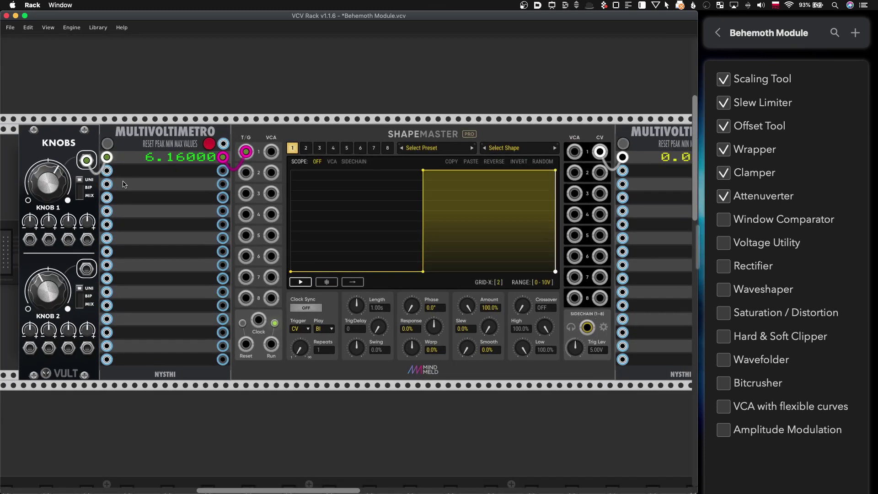
scroll(128, 199, down, 2)
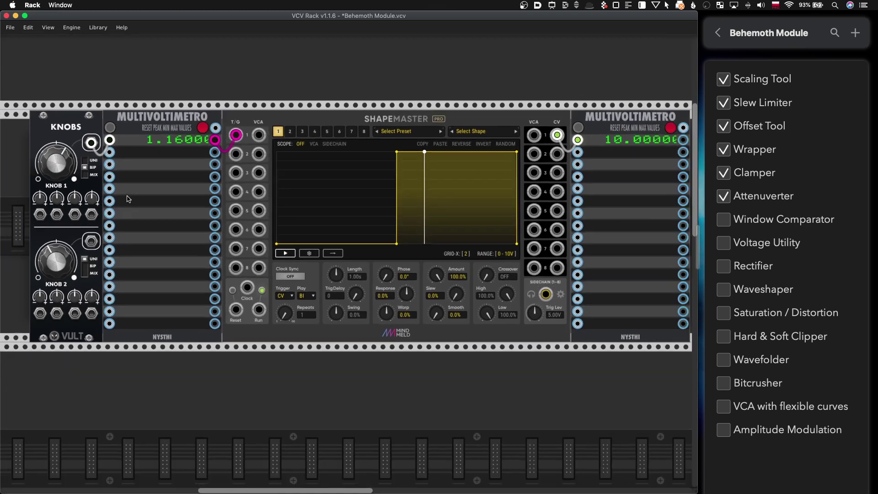
- Test the step comparator by turning Knob 1 back and forth across 0 V, ending at about 1.43 V
drag(68, 166, 68, 176)
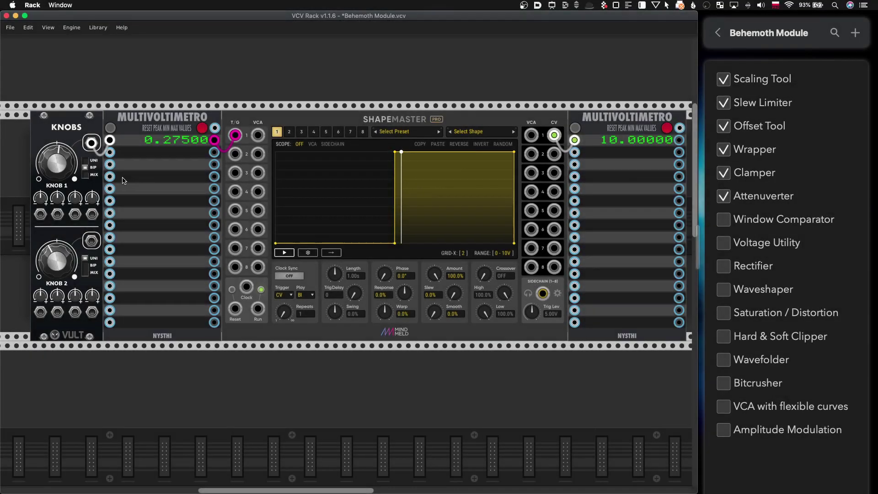
drag(68, 164, 68, 232)
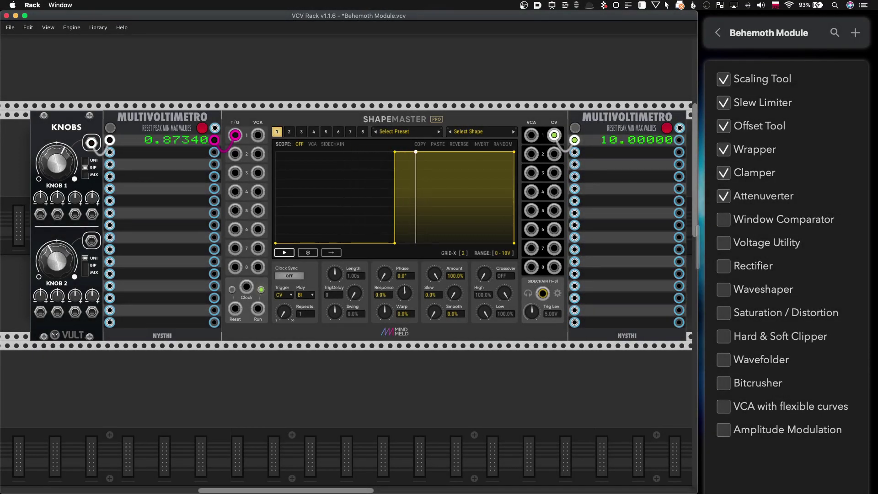
drag(66, 164, 66, 118)
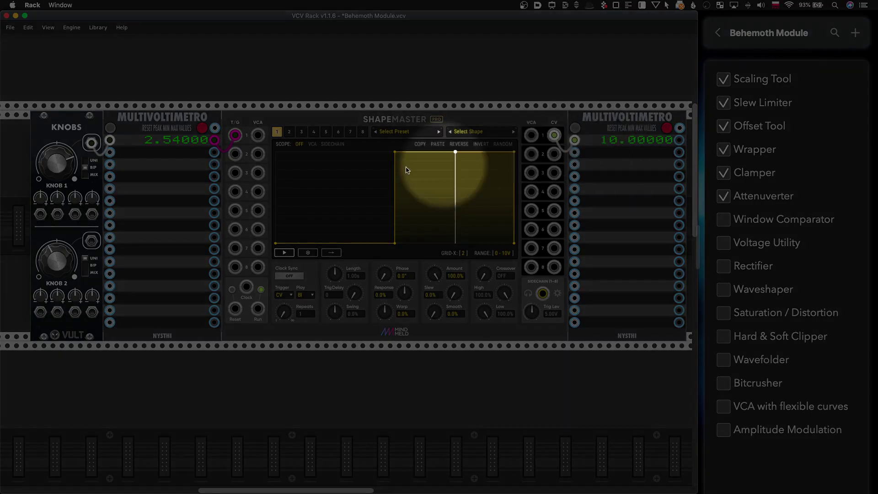
drag(47, 156, 57, 92)
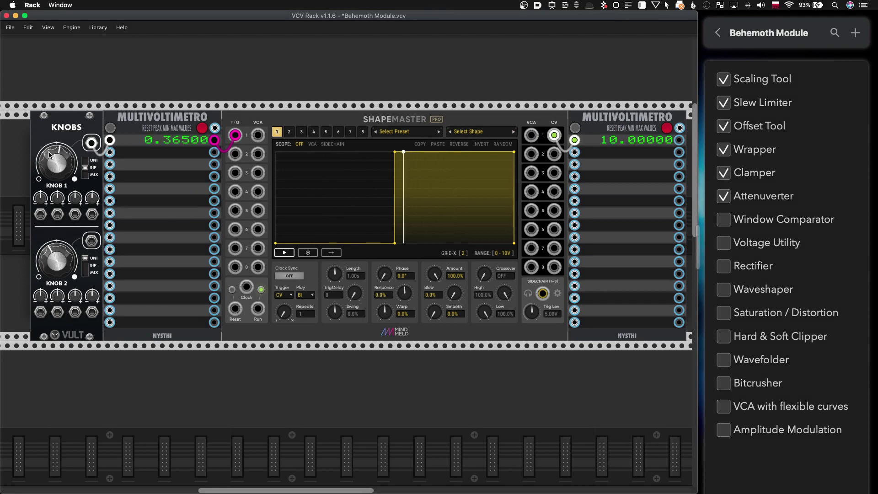
drag(54, 157, 54, 152)
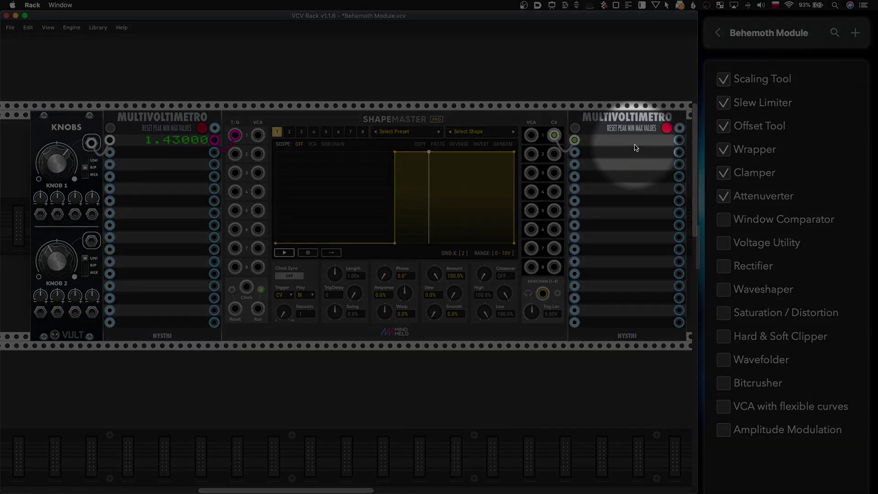
- Set Grid-X to 32, redraw the shape as a narrow 10 V window around the centre, and sweep Knob 1 through it to about -2.14 V
scroll(289, 180, up, 1)
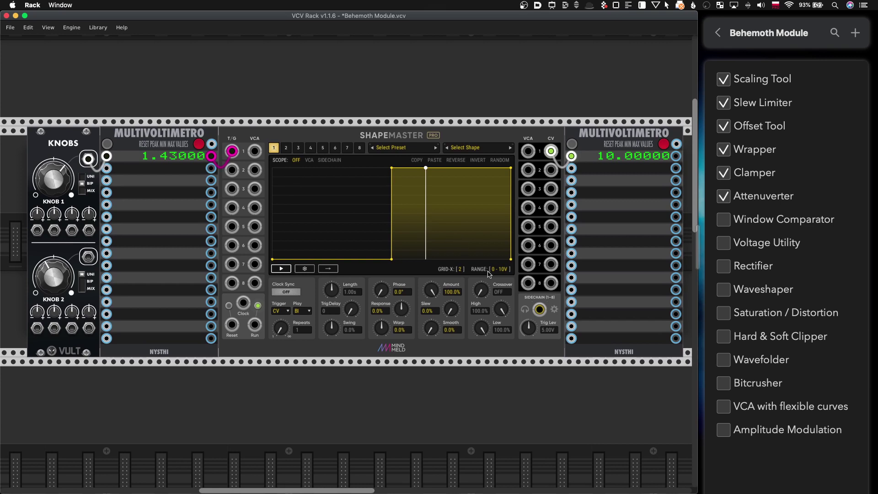
click(462, 272)
click(477, 427)
drag(413, 262, 511, 261)
drag(389, 171, 383, 167)
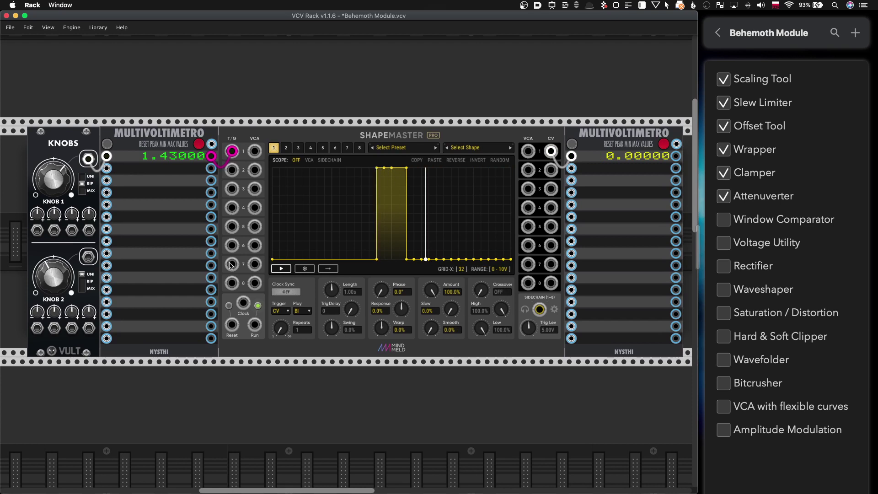
drag(53, 182, 96, 172)
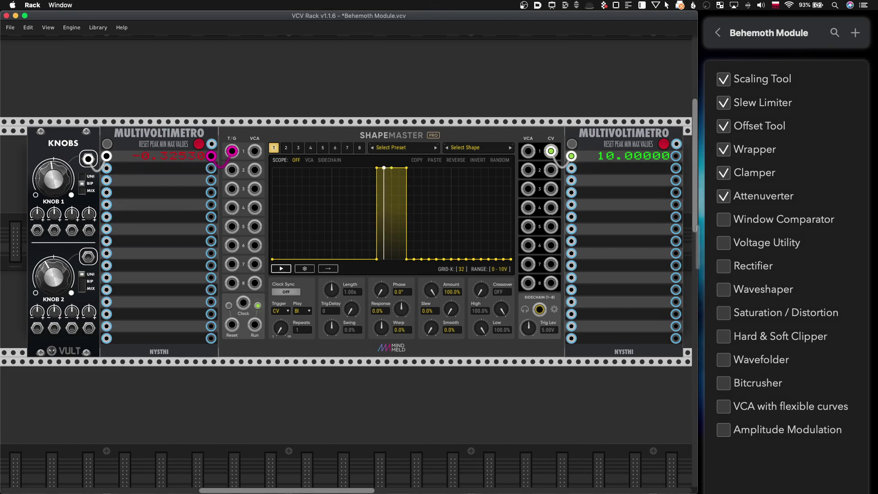
drag(53, 179, 72, 182)
- Shift the comparator window by setting Warp to -10.5%, and check off Window Comparator in the list
mouse_move(389, 331)
mouse_down()
mouse_move(390, 307)
mouse_move(389, 348)
mouse_move(389, 327)
mouse_up()
double_click(384, 331)
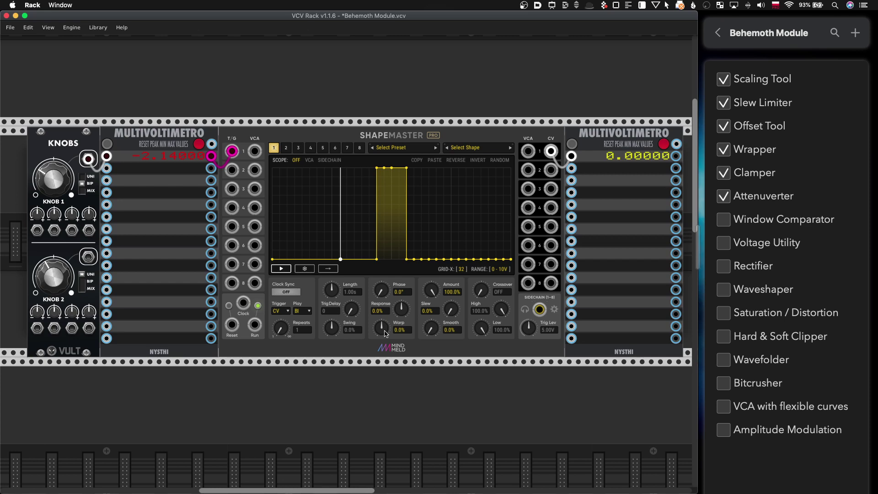
mouse_move(386, 333)
mouse_down()
mouse_move(384, 355)
mouse_move(383, 316)
mouse_move(381, 344)
mouse_up()
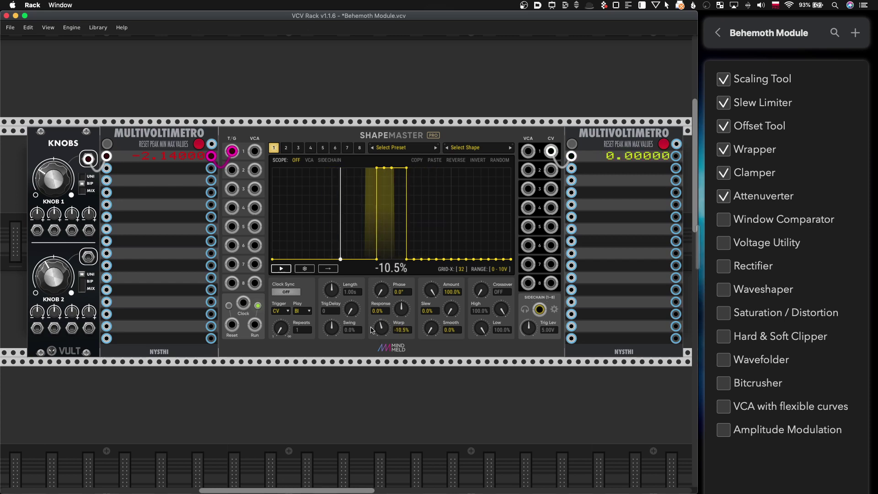
scroll(373, 331, down, 1)
click(723, 220)
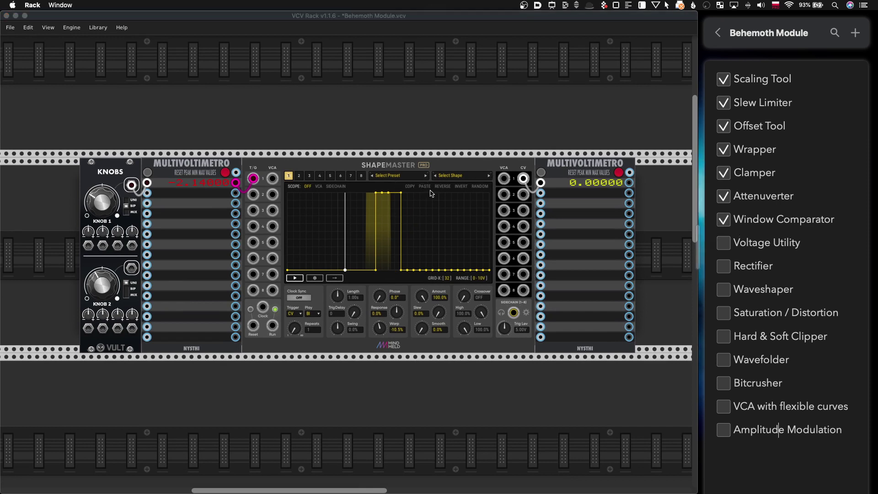
- Load the community preset -5-5V to 0-10V Converter from the Voltage Utilities category into channel 1
scroll(430, 193, up, 1)
scroll(427, 190, up, 1)
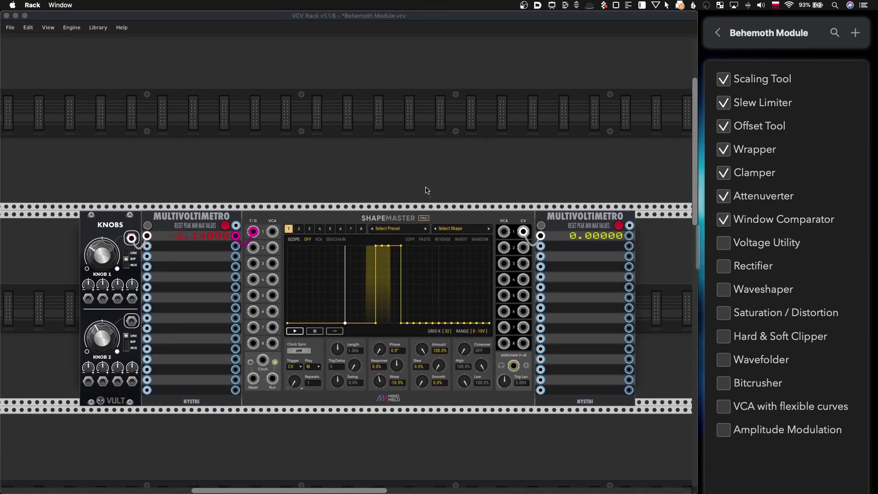
scroll(422, 172, down, 1)
click(417, 154)
scroll(403, 211, up, 4)
scroll(399, 212, down, 2)
click(397, 170)
mouse_move(431, 197)
mouse_move(520, 217)
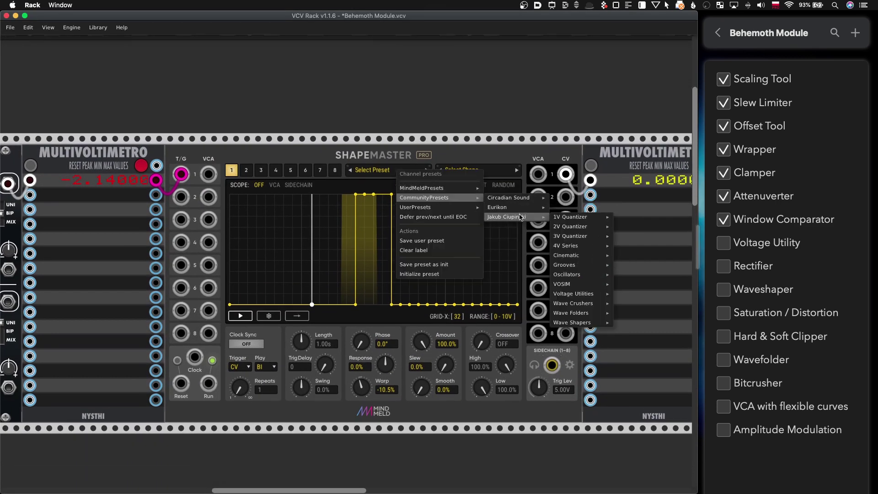
mouse_move(550, 216)
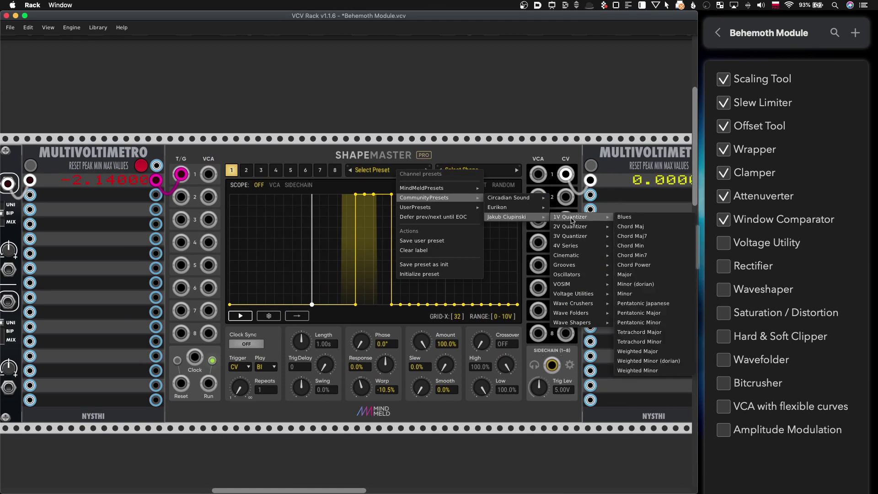
mouse_move(588, 284)
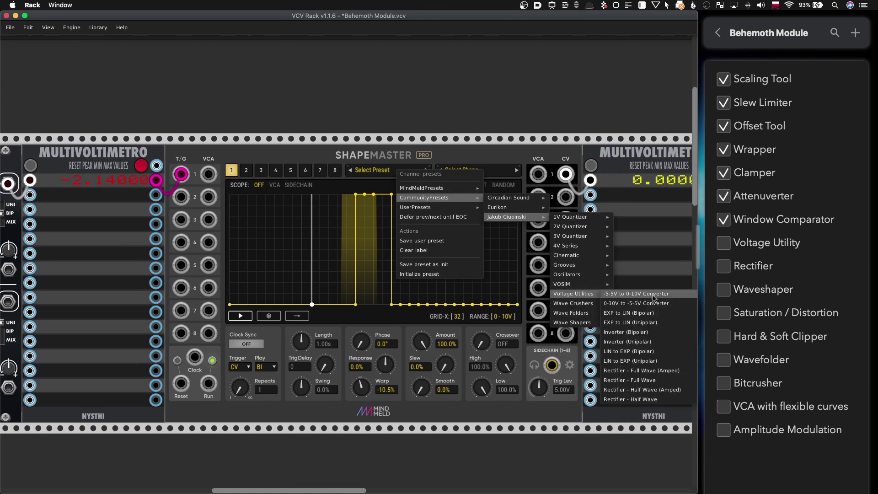
click(658, 296)
- Compare the converter's input and output voltages, turning Knob 1 to about -1.585 V
scroll(518, 267, left, 3)
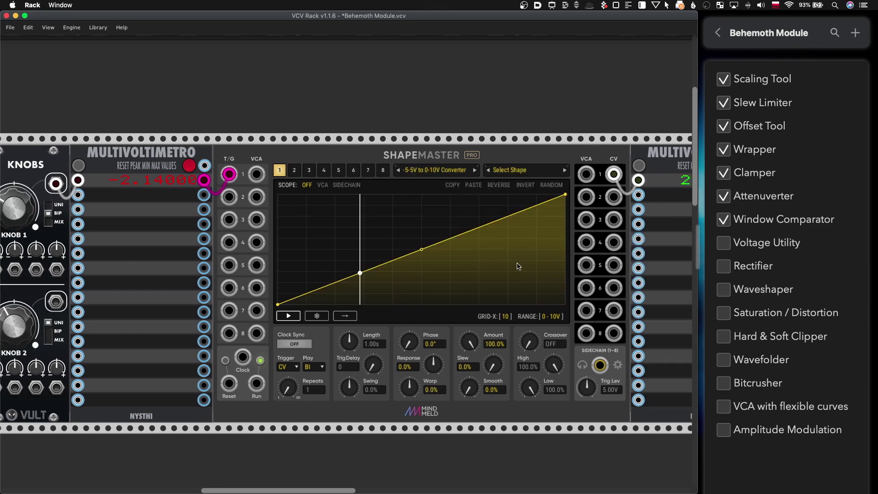
scroll(518, 266, up, 2)
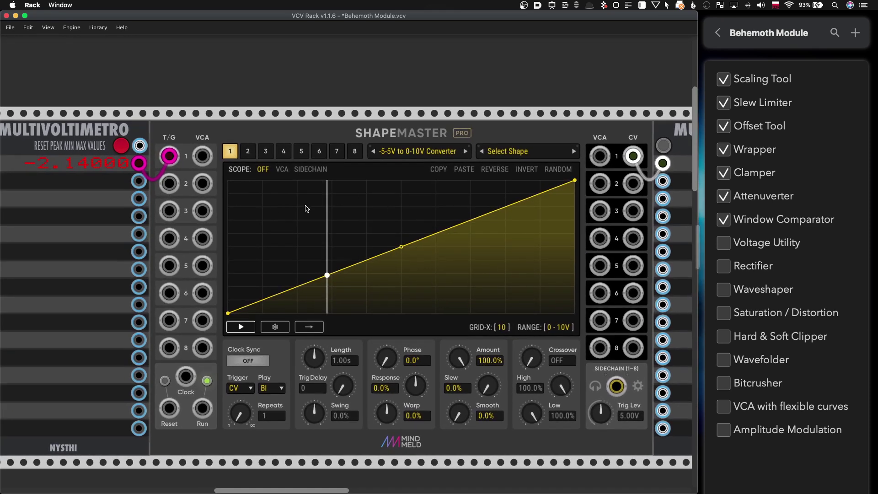
scroll(307, 209, down, 2)
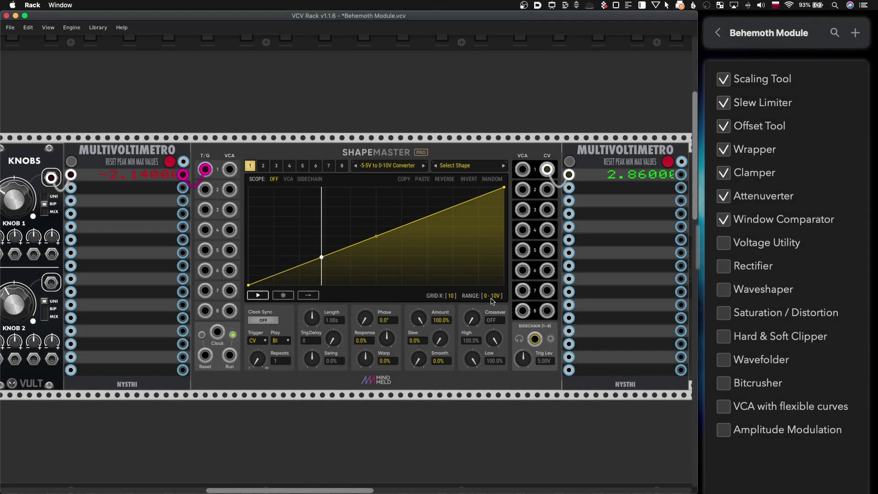
scroll(414, 293, down, 1)
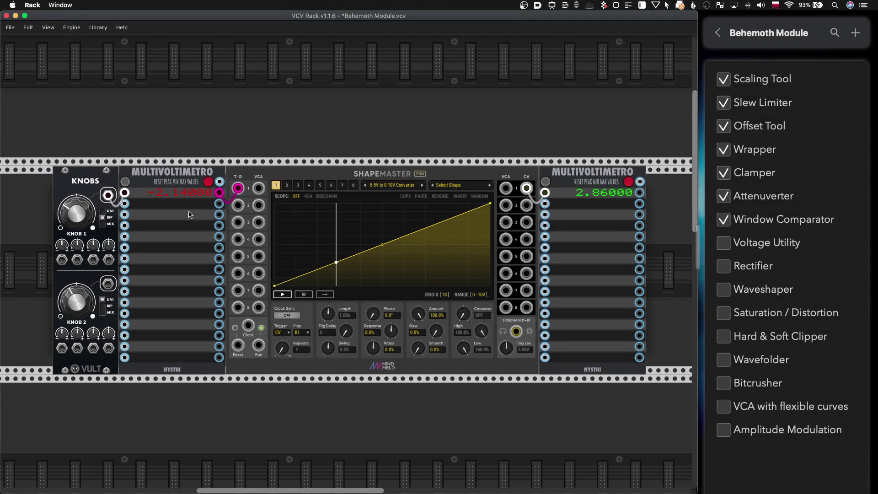
scroll(446, 191, up, 2)
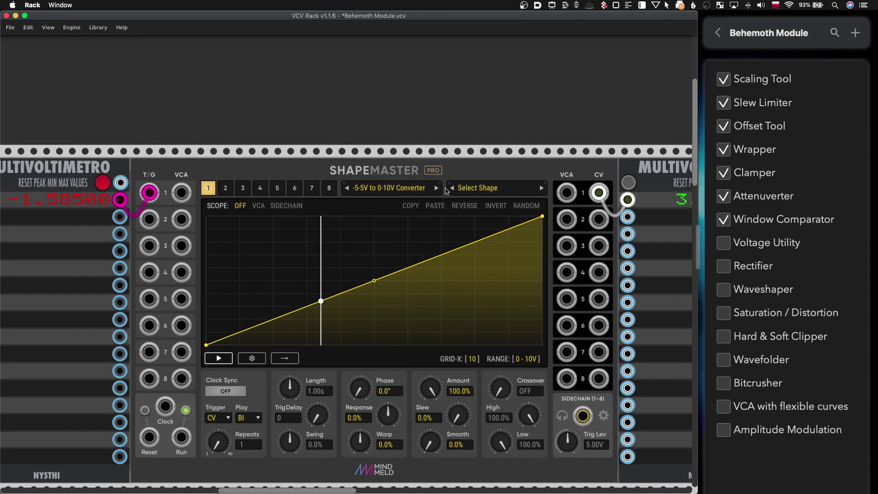
- Browse the following utility presets, from 0-10V to -5-5V Converter through EXP to LIN and Inverter to LIN to EXP (Unipolar)
click(437, 189)
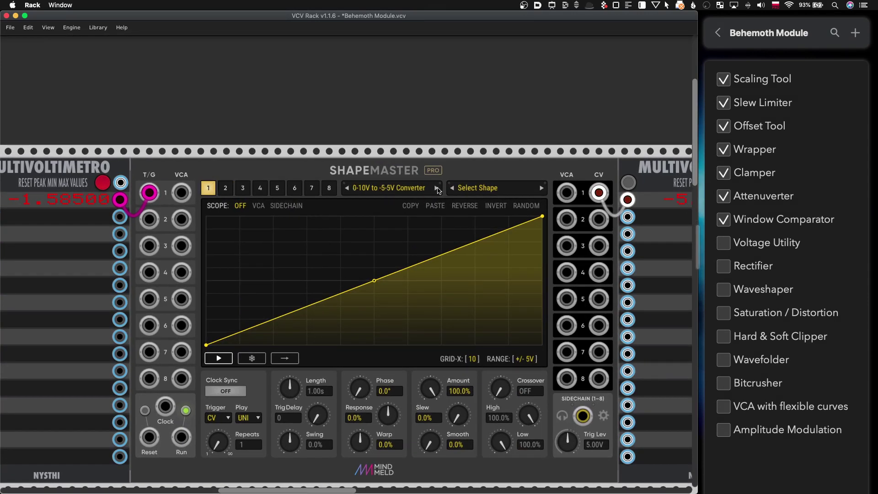
click(436, 188)
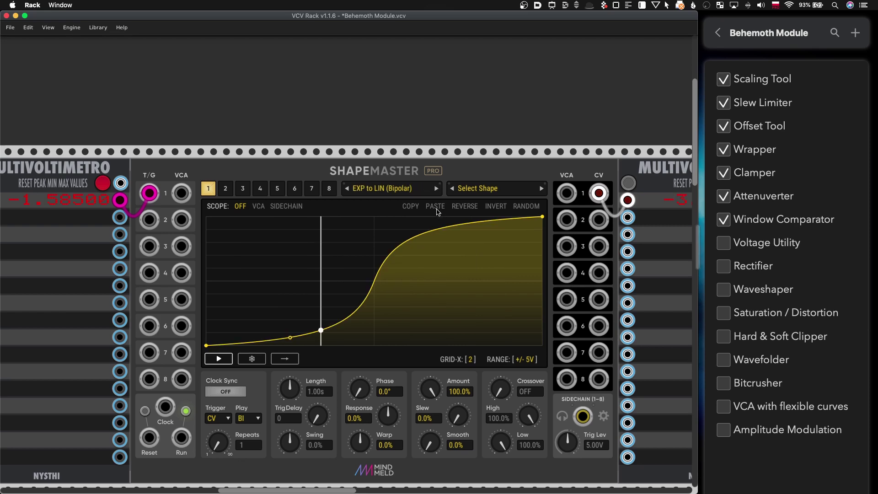
scroll(437, 211, down, 3)
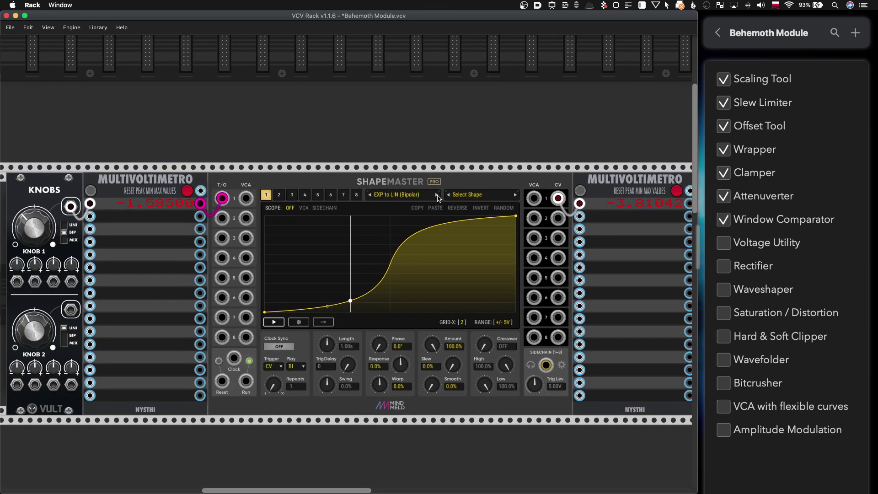
click(437, 195)
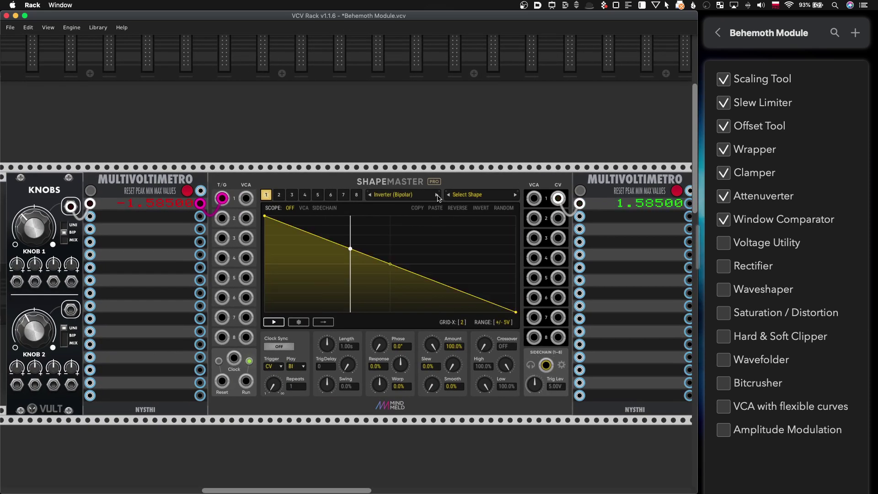
click(438, 195)
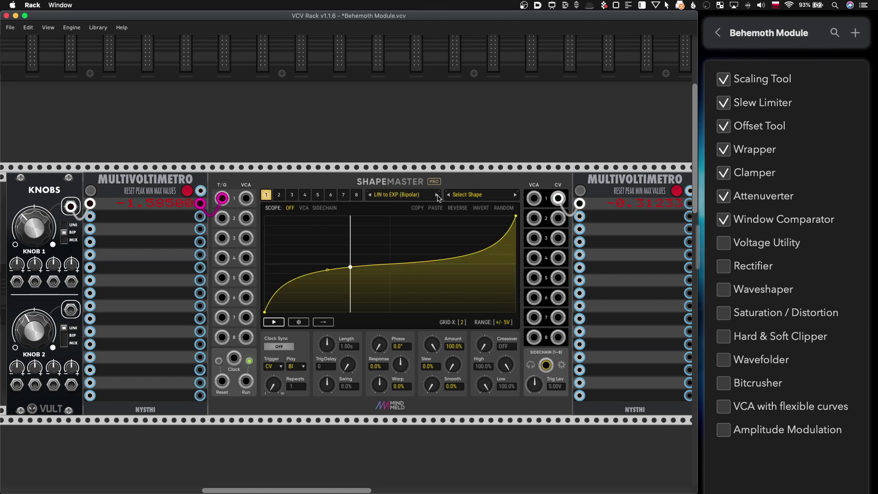
click(437, 195)
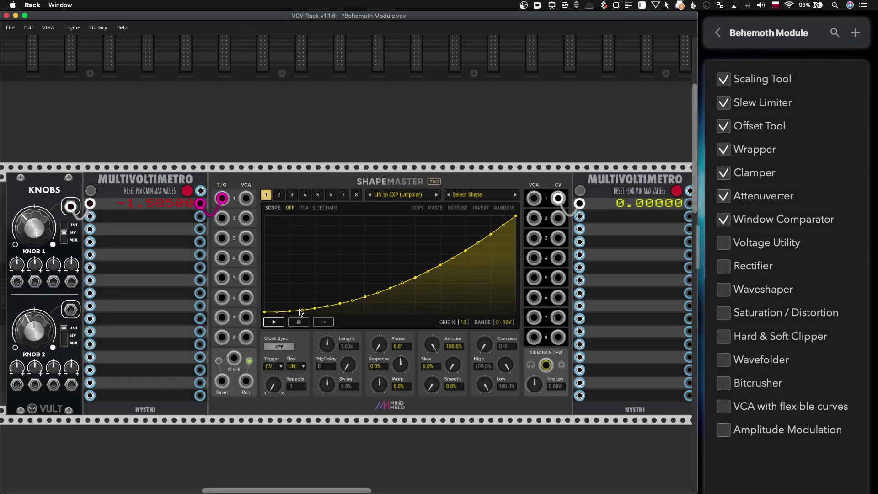
- Try the full-wave and half-wave rectifier presets with Knob 1 at about -1.32 V, ending on Rectifier - Half Wave
click(437, 195)
scroll(439, 210, down, 2)
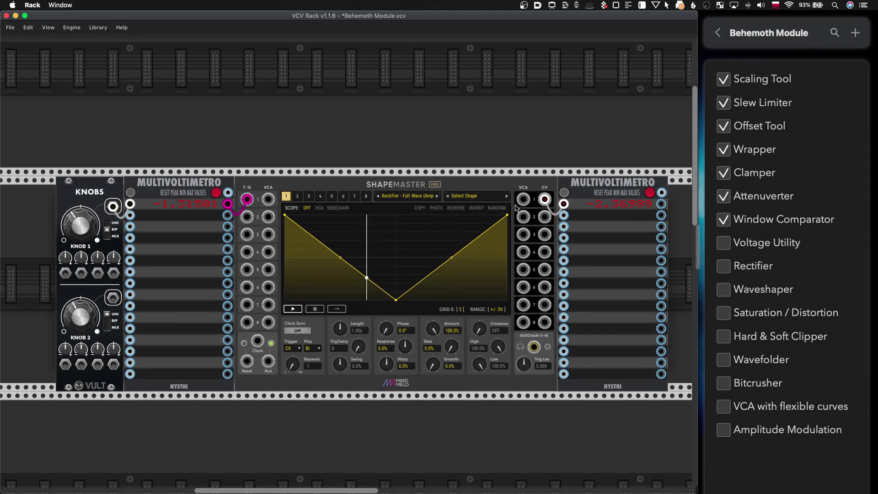
click(438, 196)
click(437, 196)
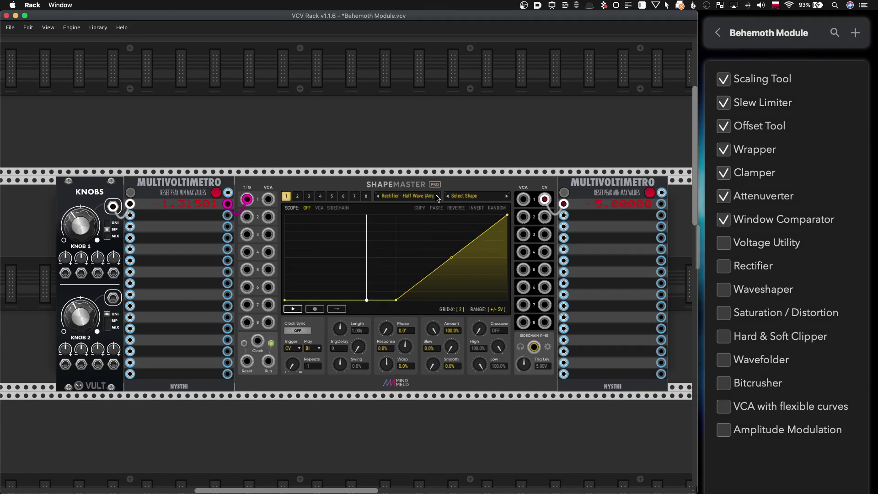
click(437, 195)
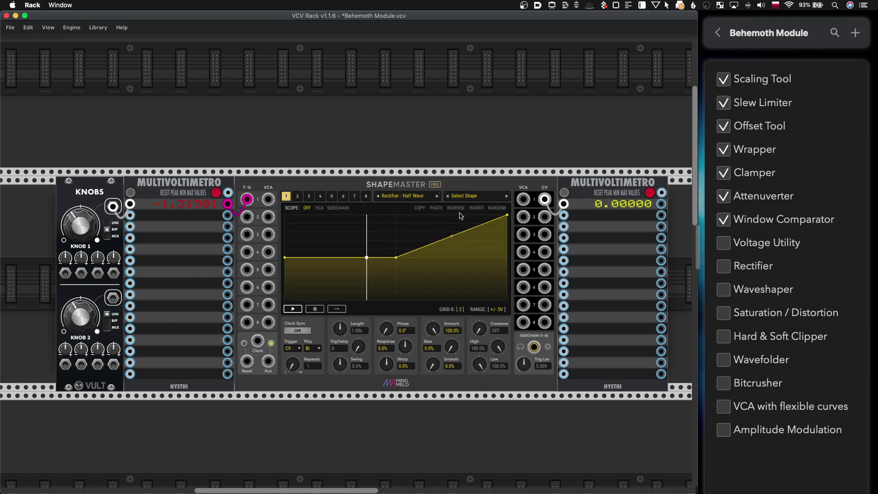
- Try adjusting the Response of the half-wave rectifier curve and reset it to 0.0%
scroll(460, 213, down, 2)
scroll(418, 252, up, 2)
drag(411, 344, 412, 314)
double_click(413, 343)
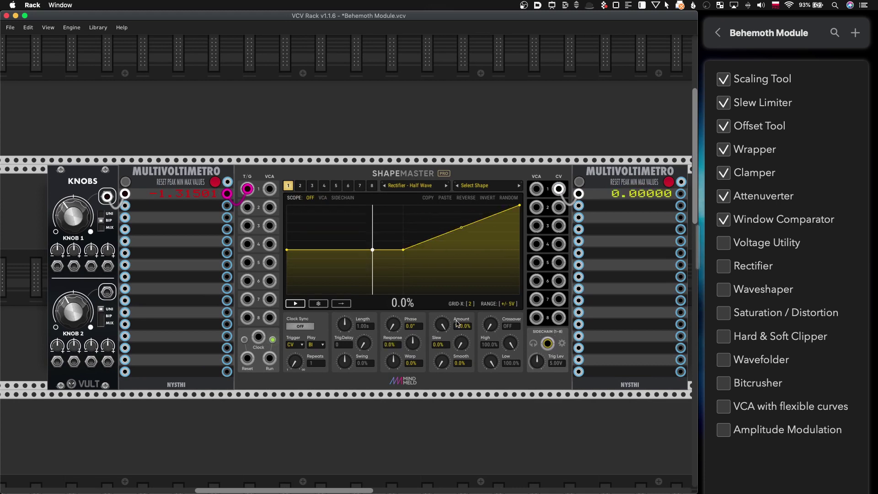
- Check off Voltage Utility and Rectifier in the list and return to the rack
click(723, 245)
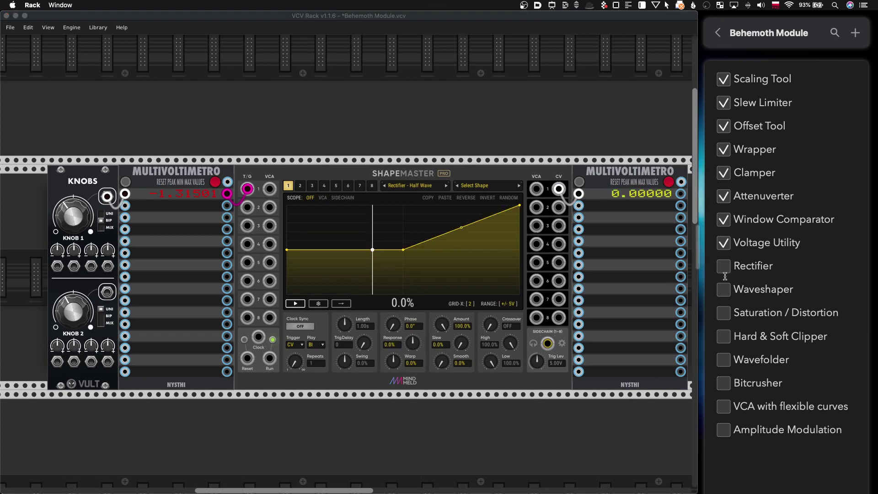
click(419, 425)
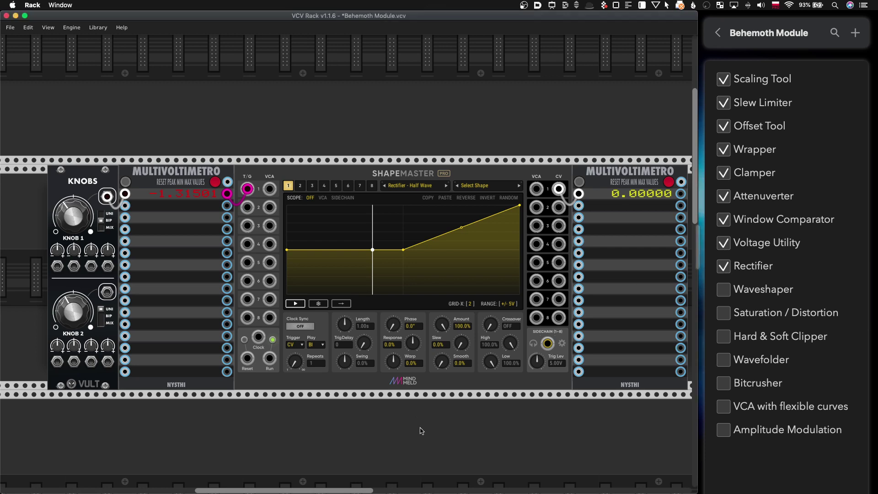
- Bend the linear converter curve of the ShapeMaster in the VCO-1 patch into a gentle S-shape
scroll(425, 402, down, 4)
scroll(441, 359, down, 5)
scroll(442, 360, down, 4)
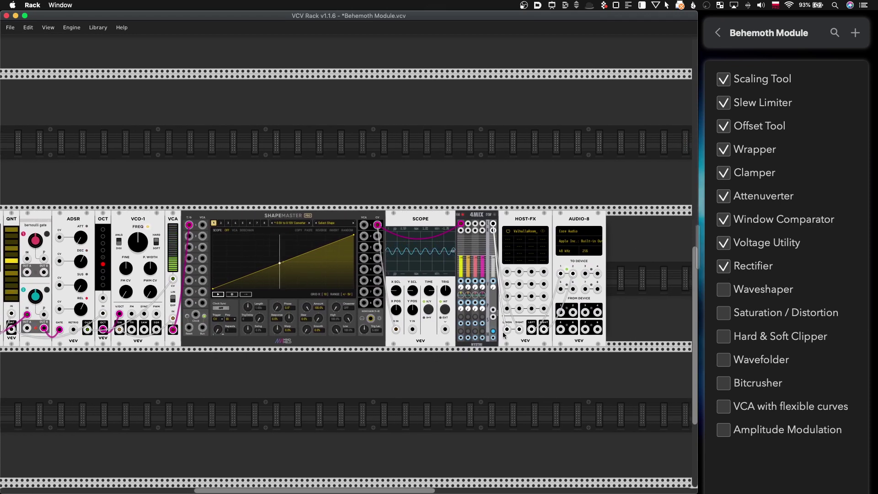
scroll(464, 344, up, 4)
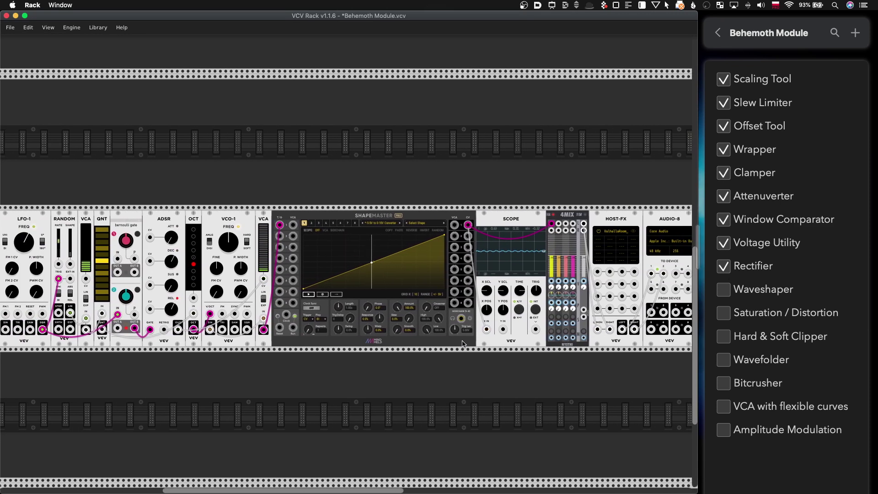
scroll(464, 344, up, 5)
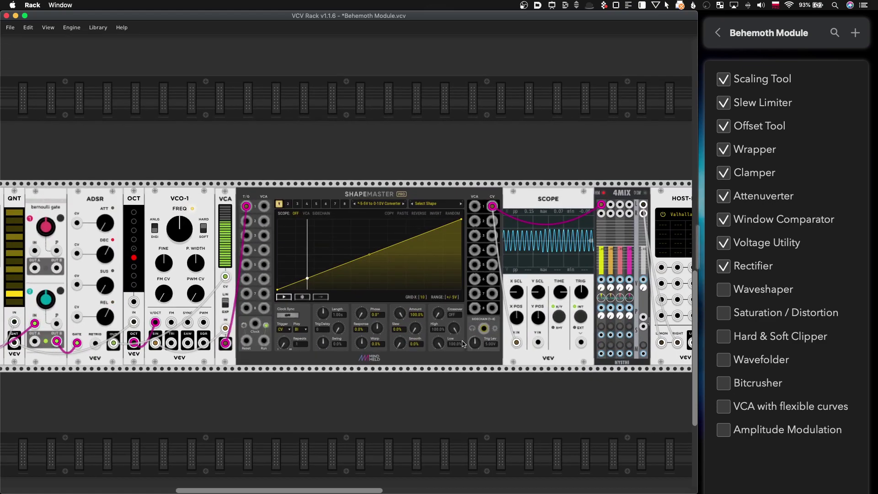
scroll(460, 347, up, 1)
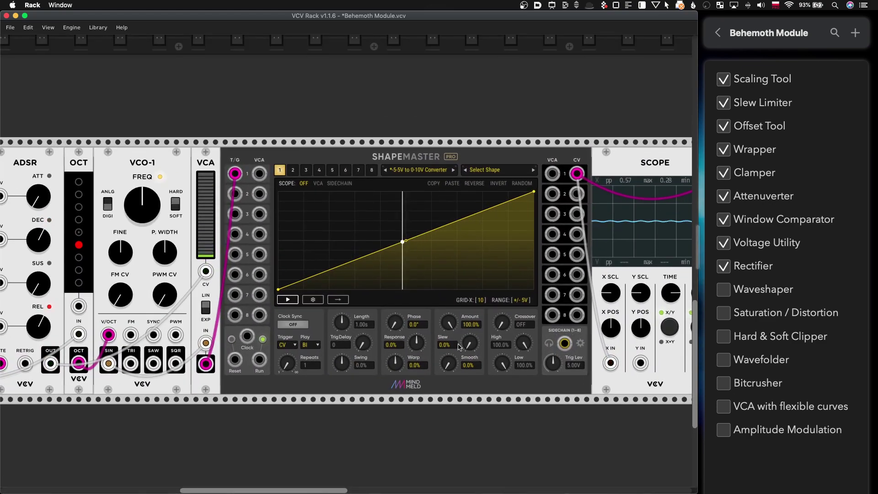
scroll(460, 347, up, 2)
scroll(460, 348, right, 2)
scroll(460, 347, down, 2)
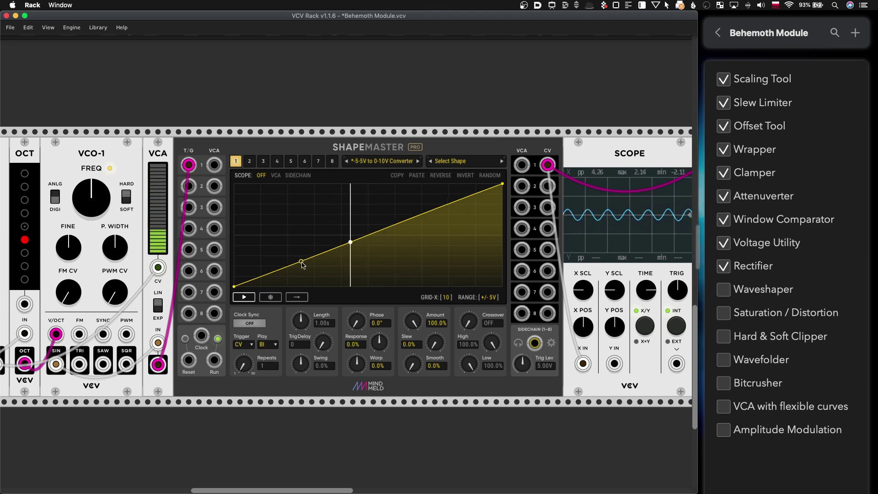
drag(302, 265, 303, 277)
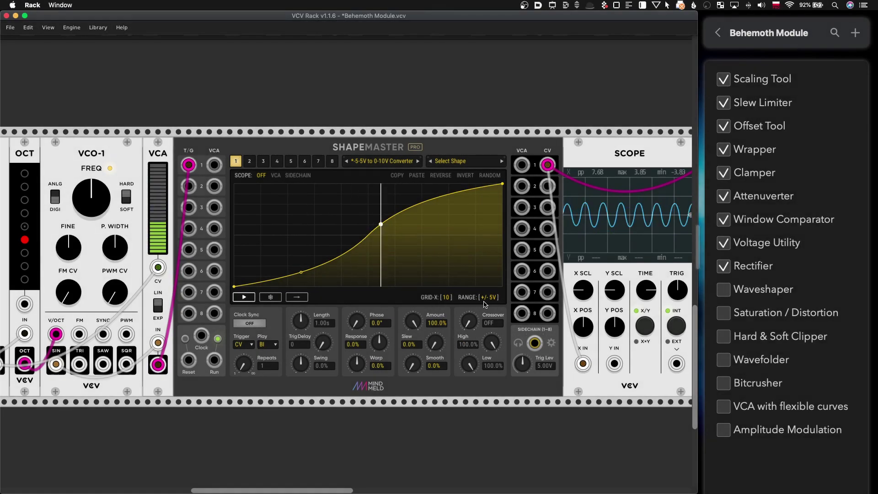
- Check off Waveshaper in the Behemoth Module list
scroll(484, 304, down, 3)
scroll(484, 304, down, 3)
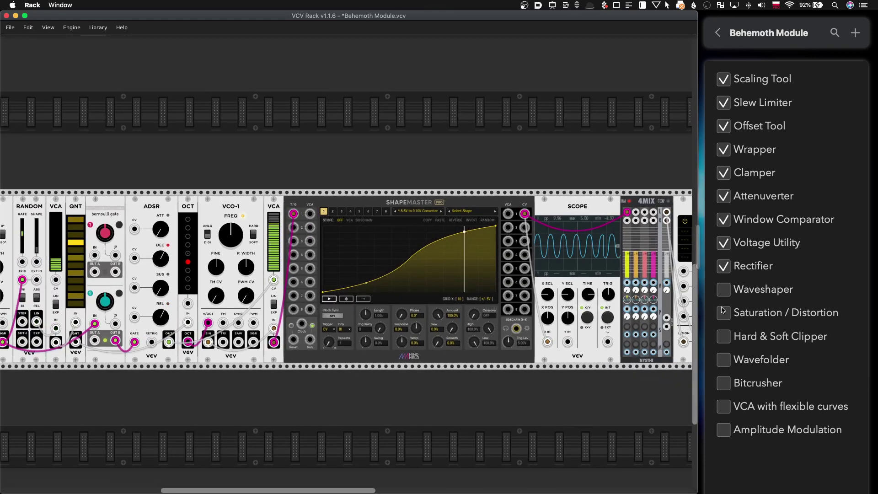
click(726, 291)
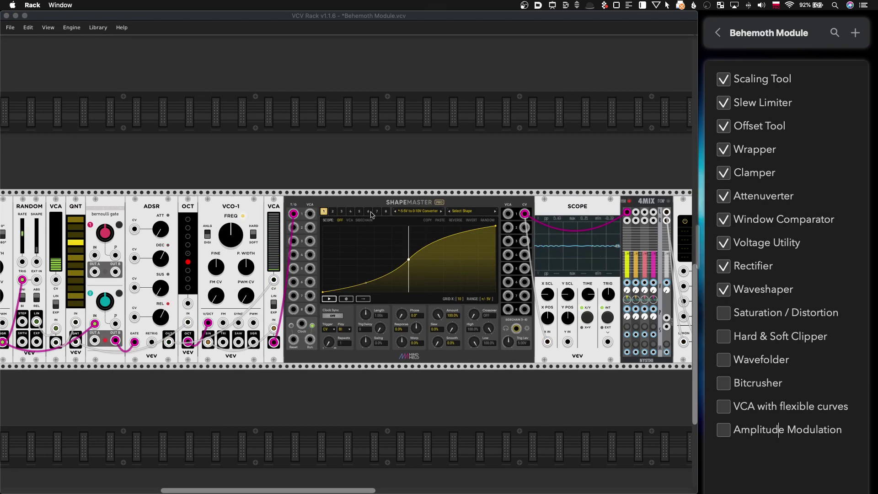
- Load the Bad Transistor preset from the Wave Shapers user presets into ShapeMaster channel 1
right_click(414, 212)
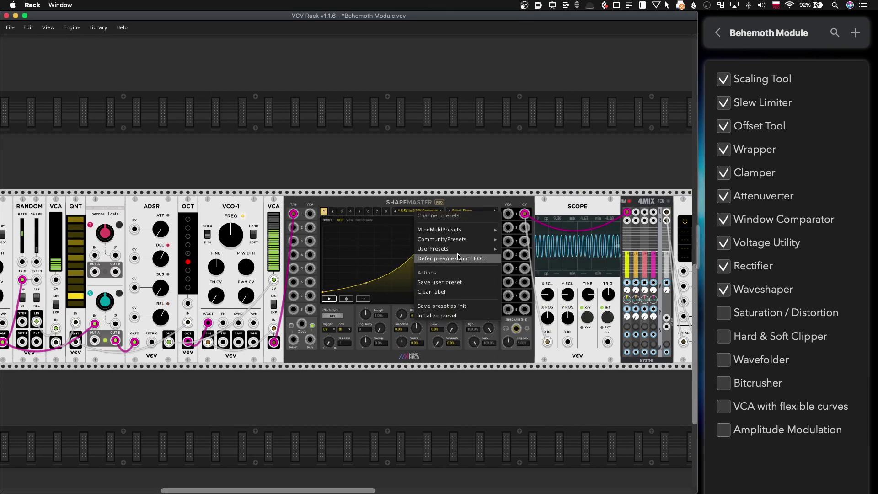
click(486, 178)
scroll(458, 227, up, 4)
right_click(424, 207)
mouse_move(448, 238)
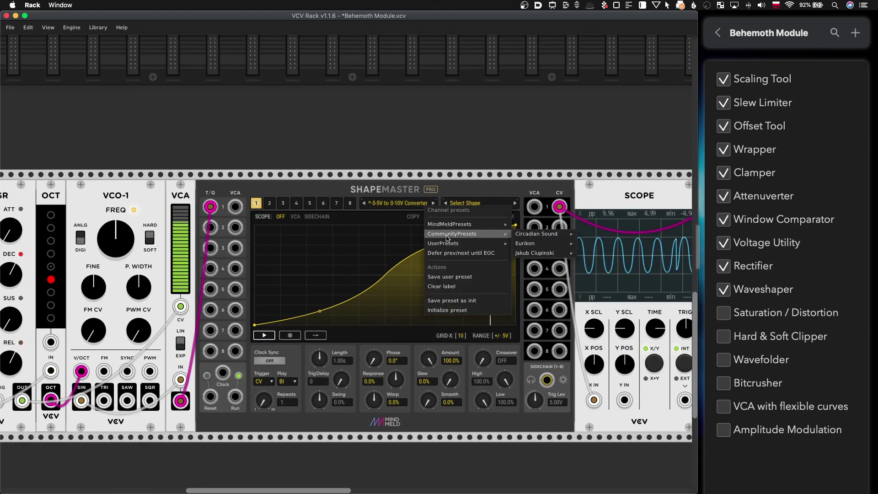
mouse_move(550, 323)
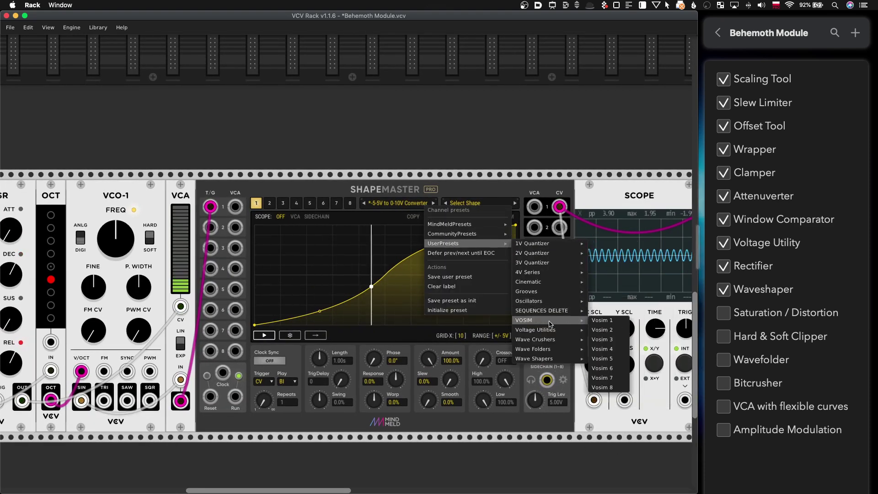
mouse_move(554, 358)
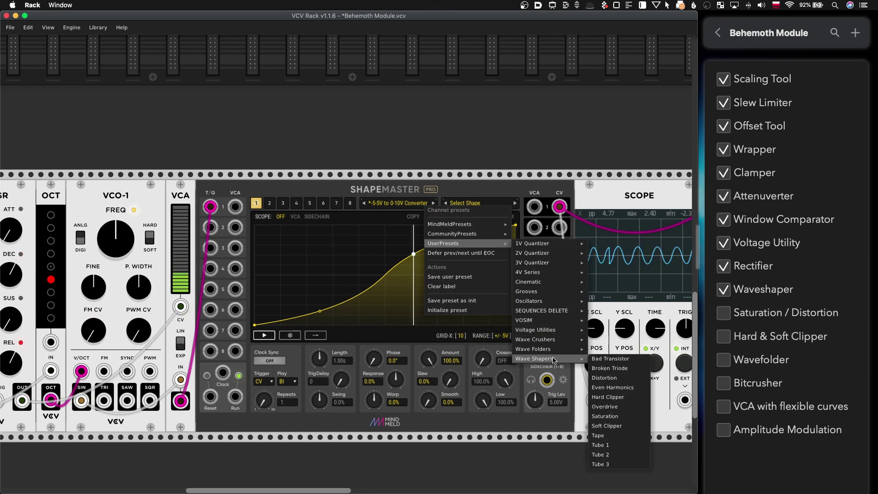
click(608, 359)
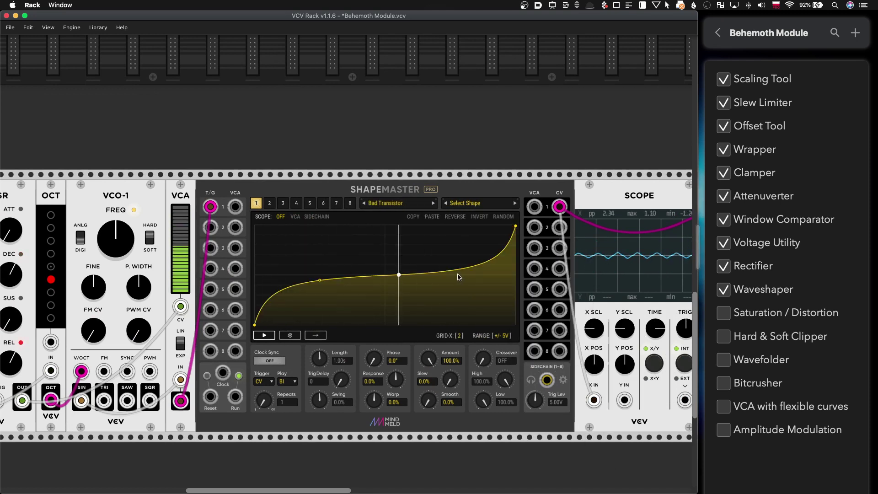
- Audition the following wave shaper presets, from Broken Triode through Distortion to Even Harmonics
scroll(457, 277, down, 5)
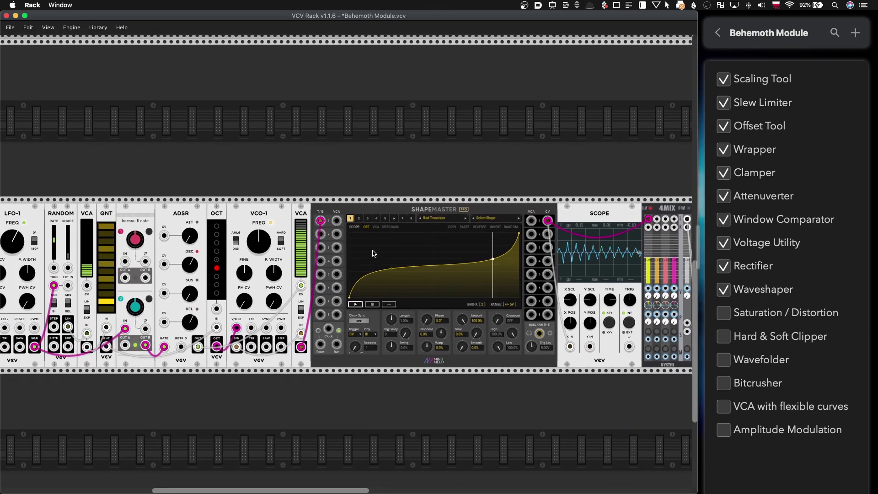
scroll(373, 253, down, 4)
scroll(378, 253, up, 2)
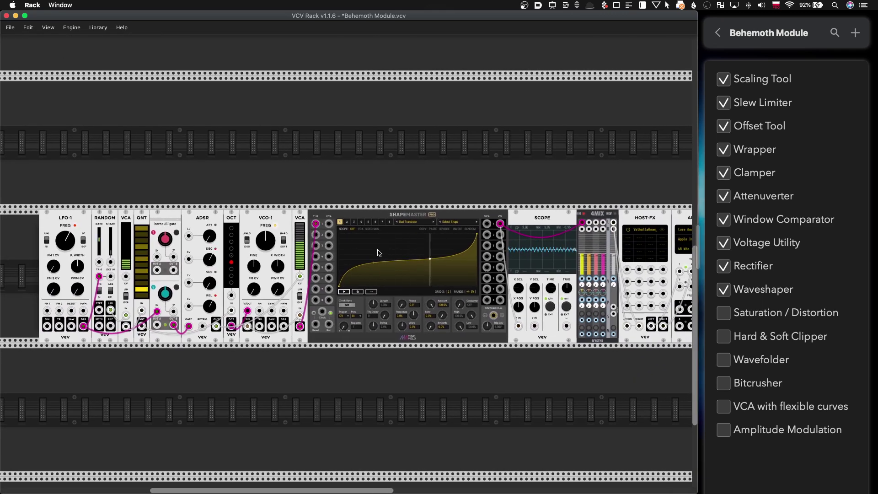
scroll(378, 253, up, 3)
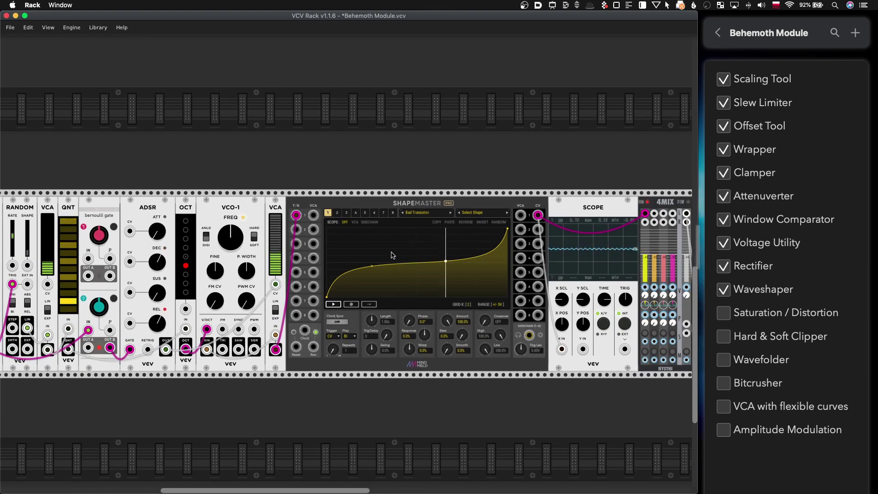
click(451, 213)
scroll(450, 215, up, 4)
scroll(451, 218, down, 2)
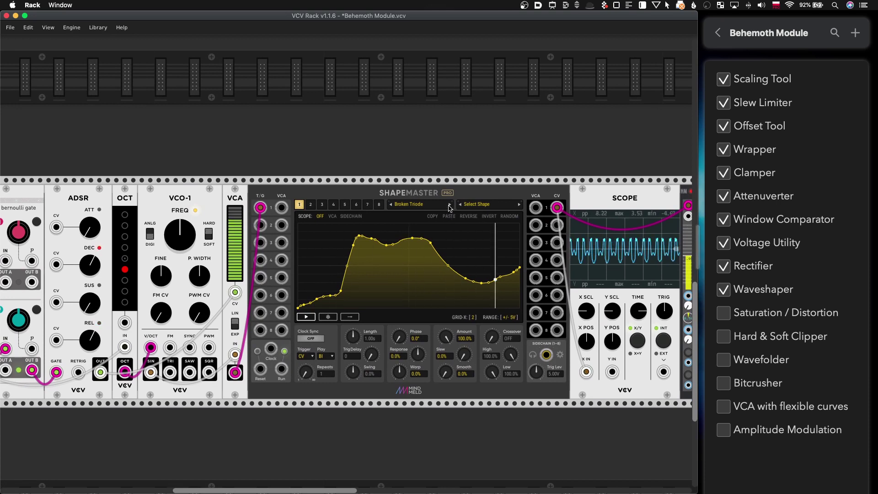
click(449, 205)
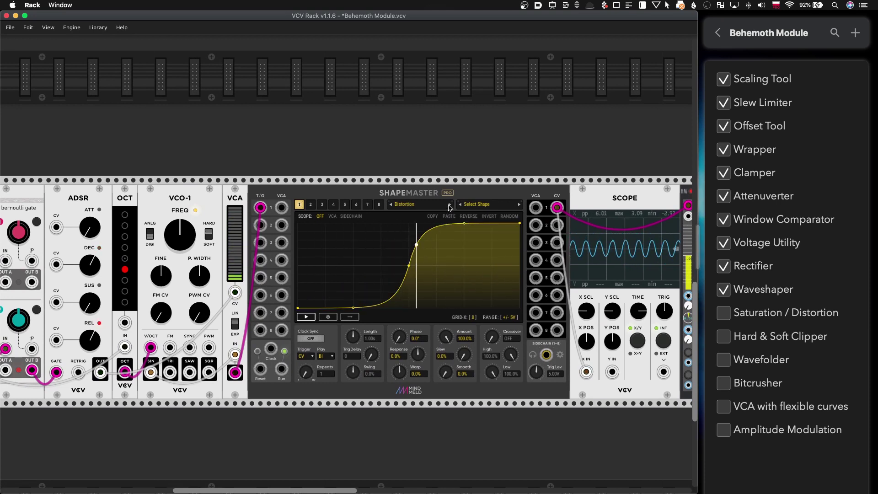
click(448, 205)
scroll(448, 208, right, 3)
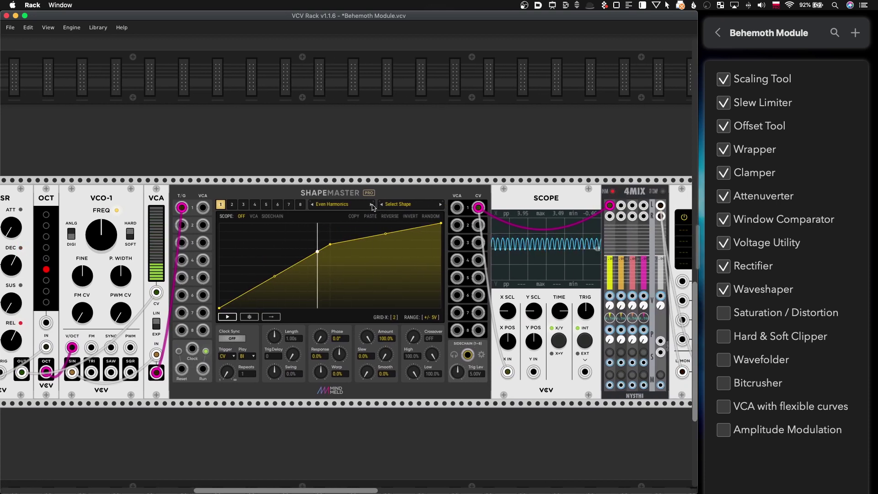
- Continue through the wave shaper presets from Hard Clipper through Saturation, Soft Clipper and Tape to Tube 3
click(370, 205)
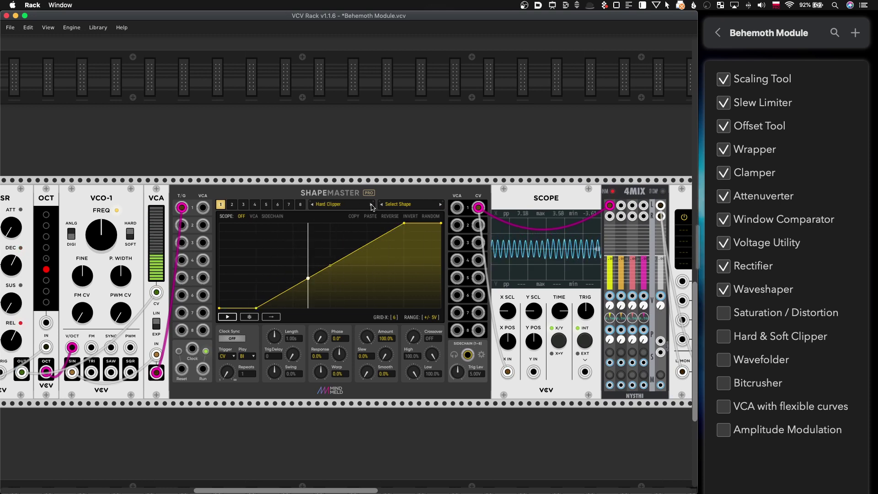
click(371, 206)
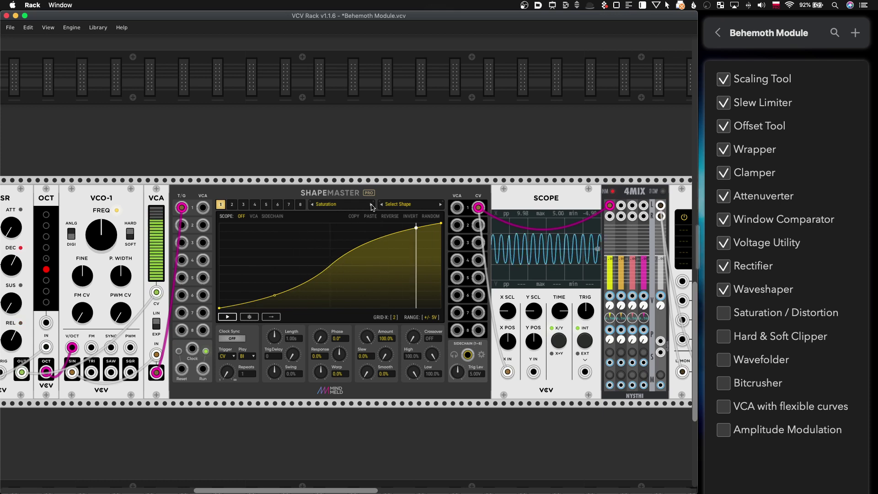
click(372, 205)
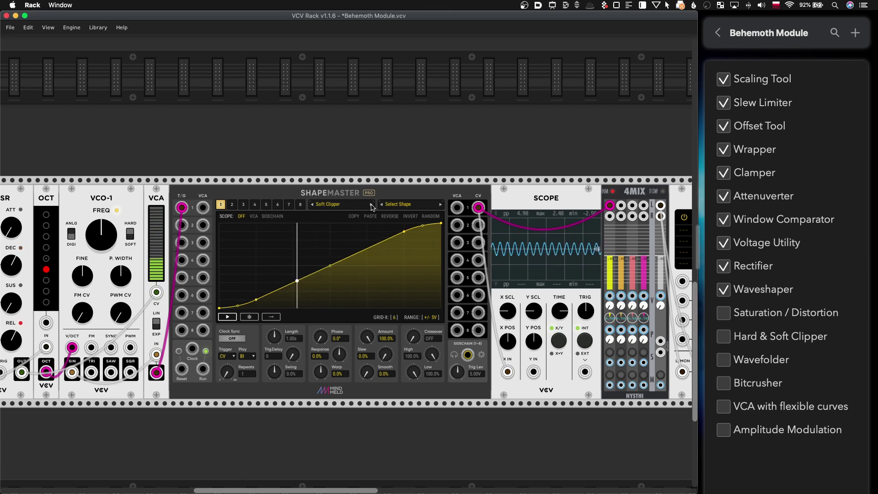
click(371, 206)
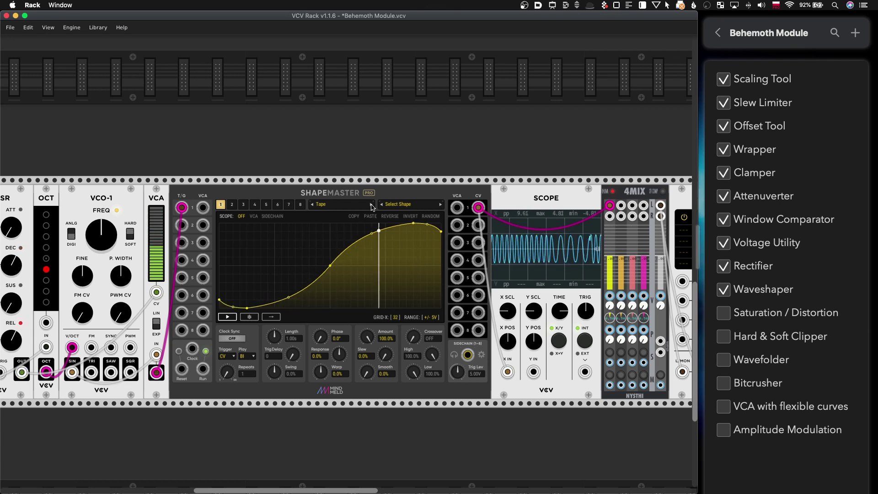
click(371, 206)
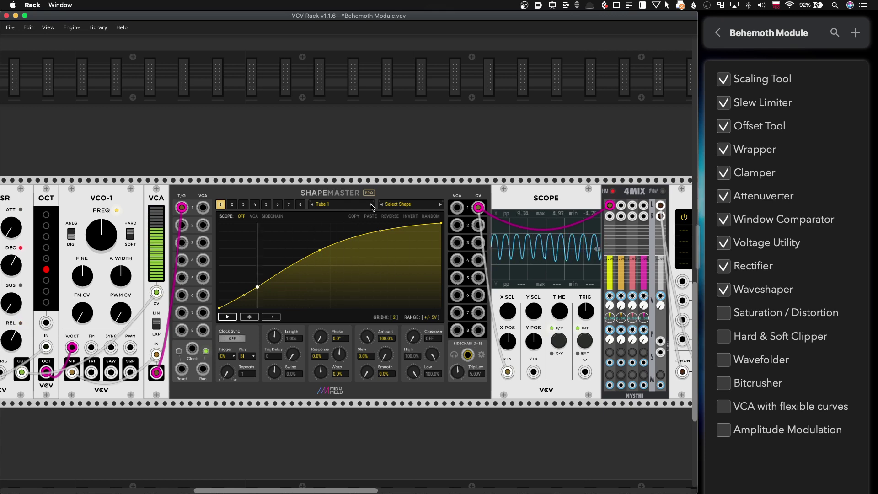
click(371, 205)
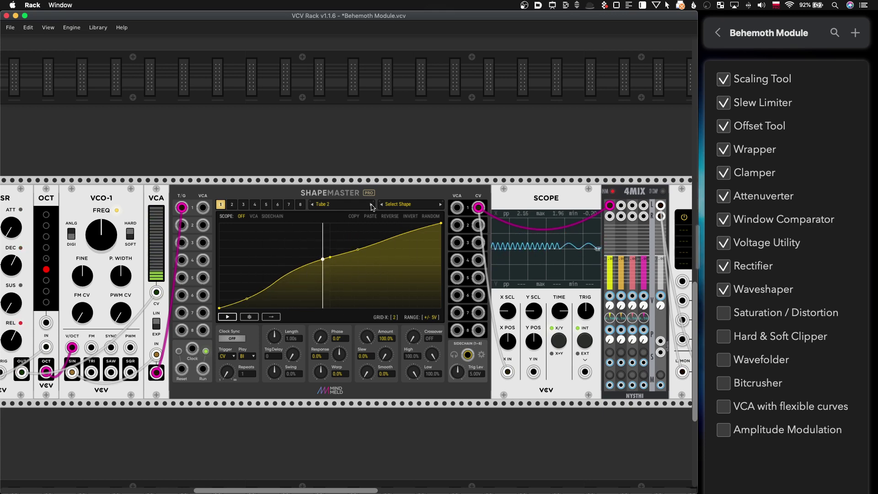
scroll(373, 208, up, 2)
click(373, 207)
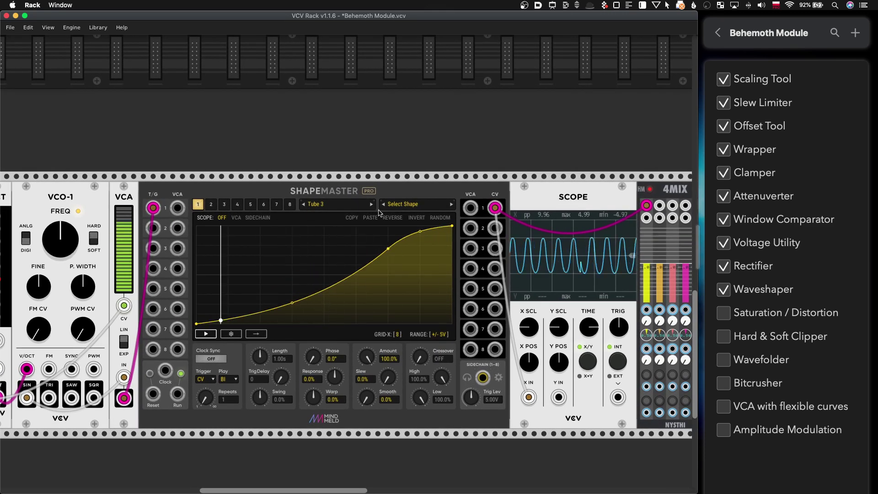
- Check off Saturation / Distortion and Hard & Soft Clipper in the list
scroll(379, 213, down, 2)
scroll(379, 211, down, 1)
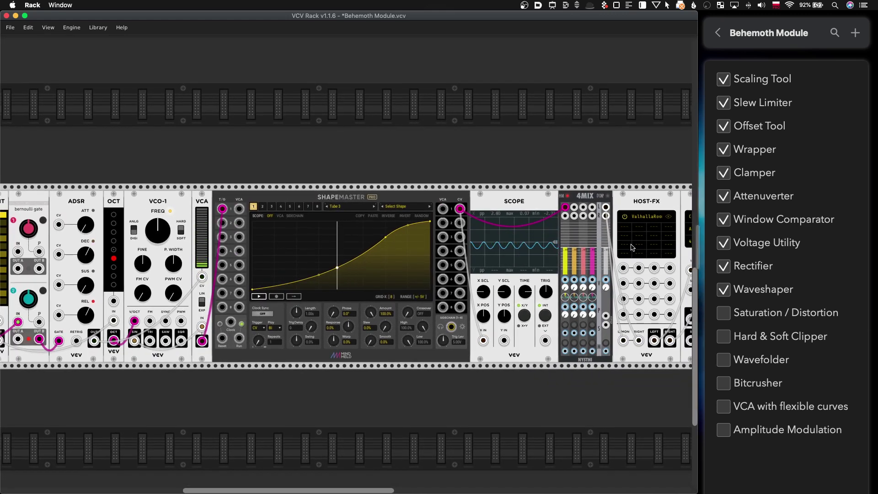
click(726, 317)
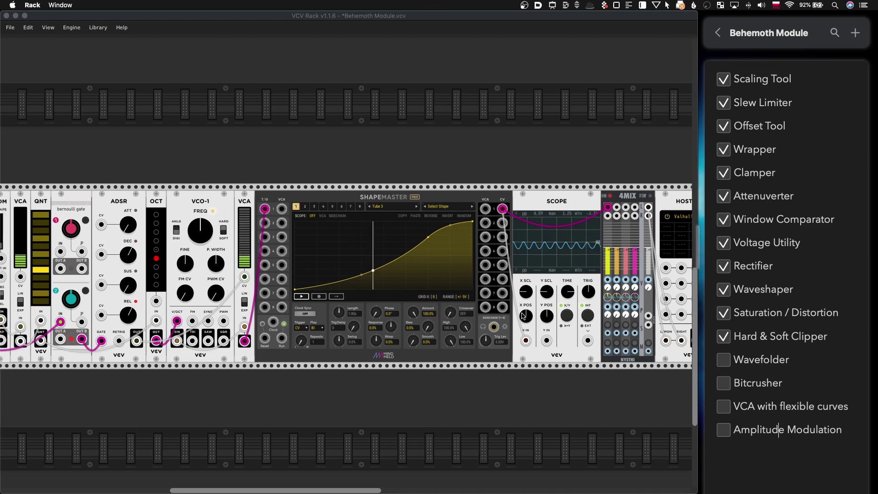
- Load the Fold-Back 1 preset from the Wave Folders user presets into ShapeMaster channel 1
right_click(414, 218)
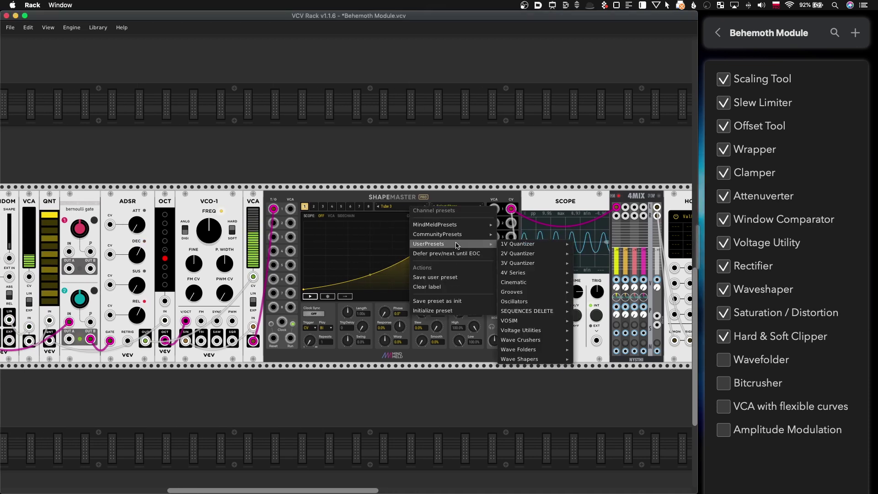
mouse_move(533, 349)
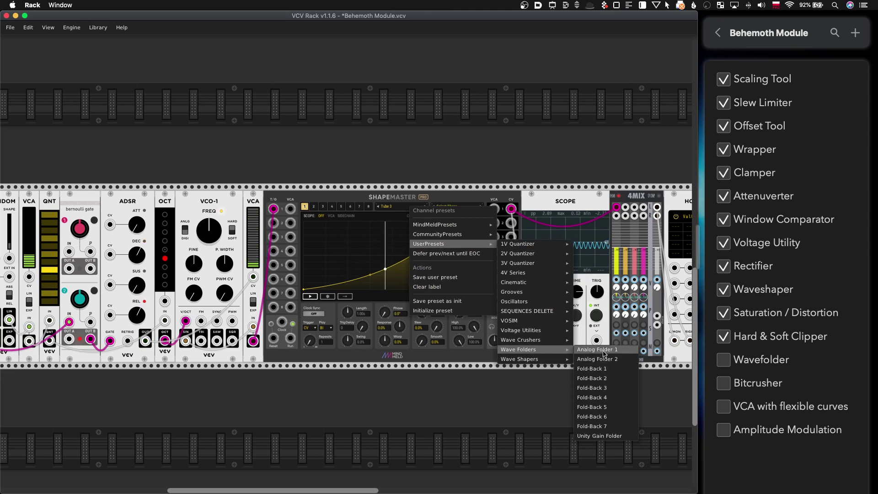
click(599, 370)
scroll(437, 293, up, 3)
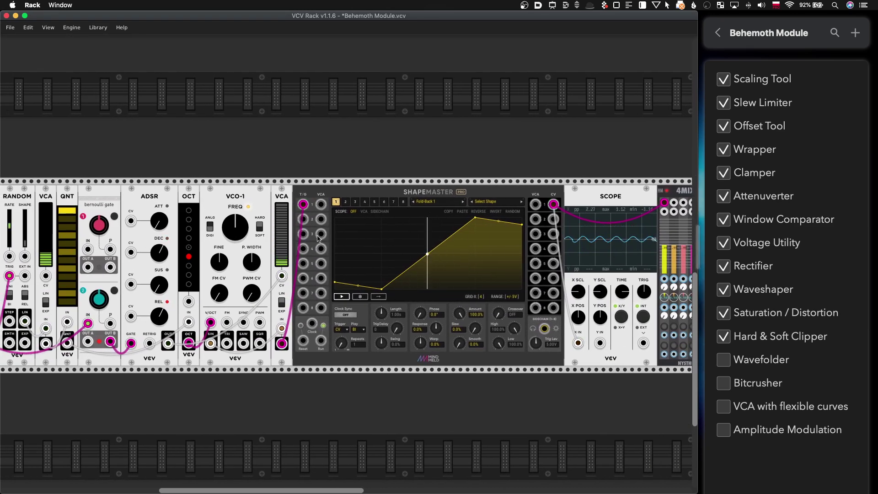
- Audition the following wave folder presets one after another, up to Fold-Back 7
click(463, 201)
click(462, 202)
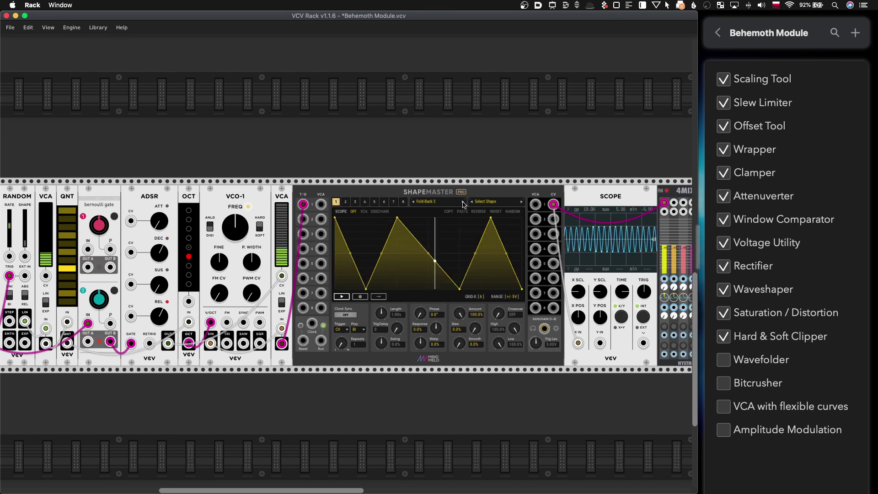
click(463, 201)
click(463, 202)
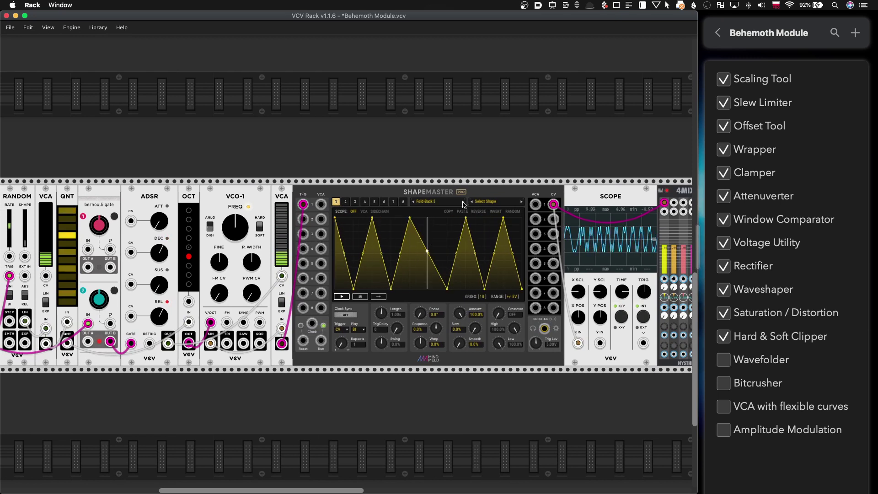
click(463, 202)
click(463, 201)
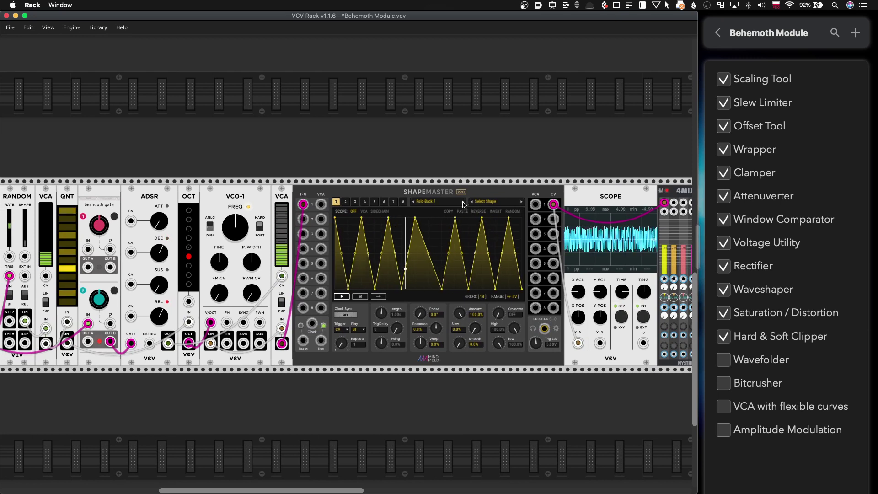
- Step back through the wave folder presets to Fold-Back 2
click(413, 202)
click(414, 202)
click(413, 202)
- Step back to the Analog Folder 1 preset, audition Analog Folder 2, and return to Analog Folder 1
click(414, 202)
click(414, 201)
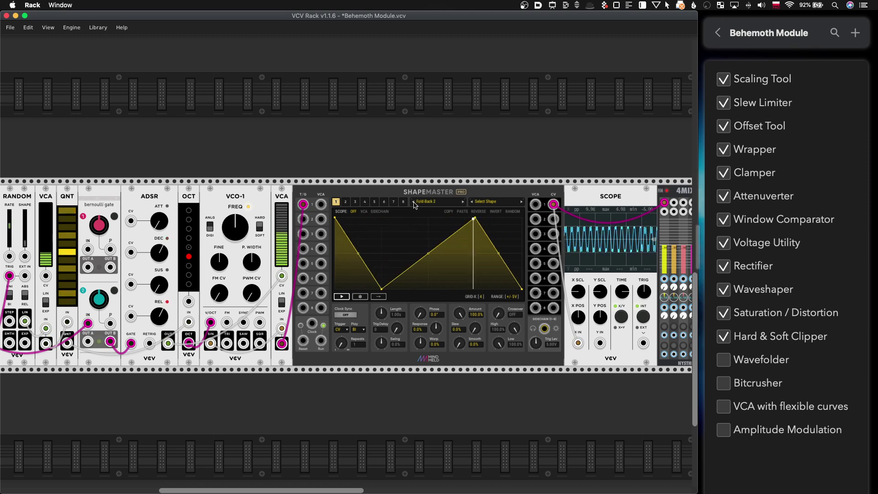
click(413, 202)
click(413, 201)
click(413, 202)
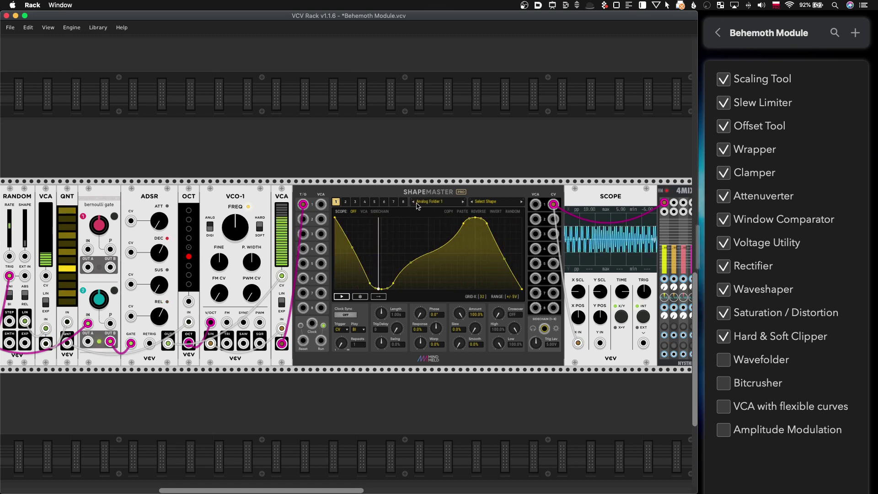
scroll(421, 207, right, 2)
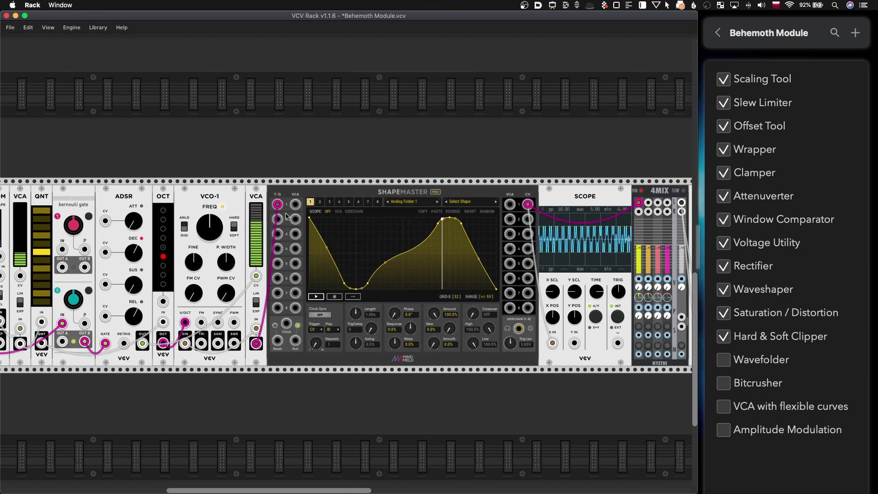
click(437, 201)
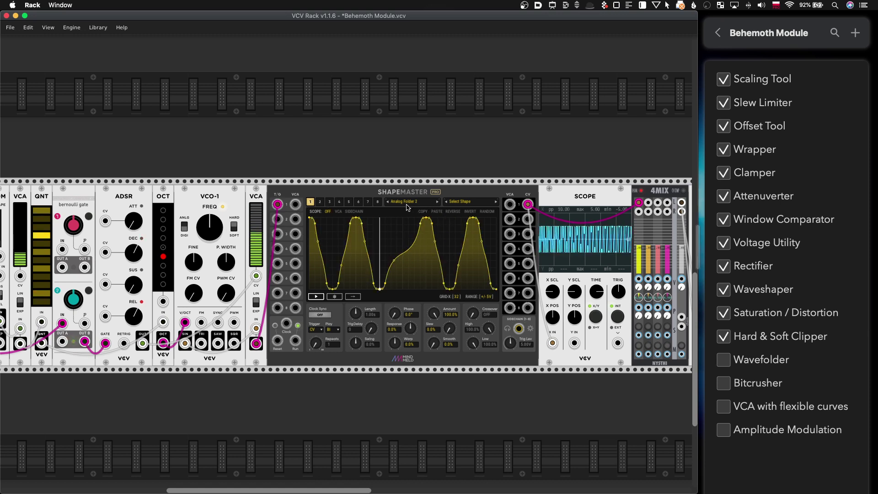
click(387, 202)
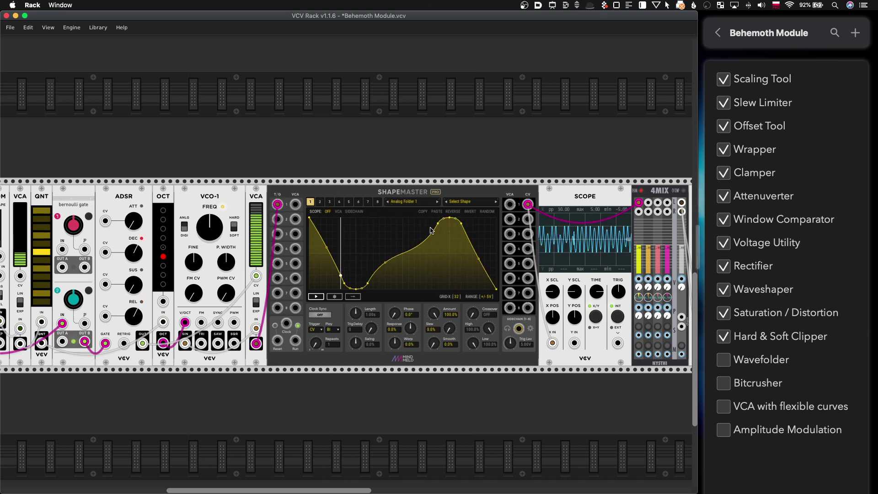
- Look over the Wave Folders user presets and check off Wavefolder in the list
click(418, 202)
mouse_move(461, 240)
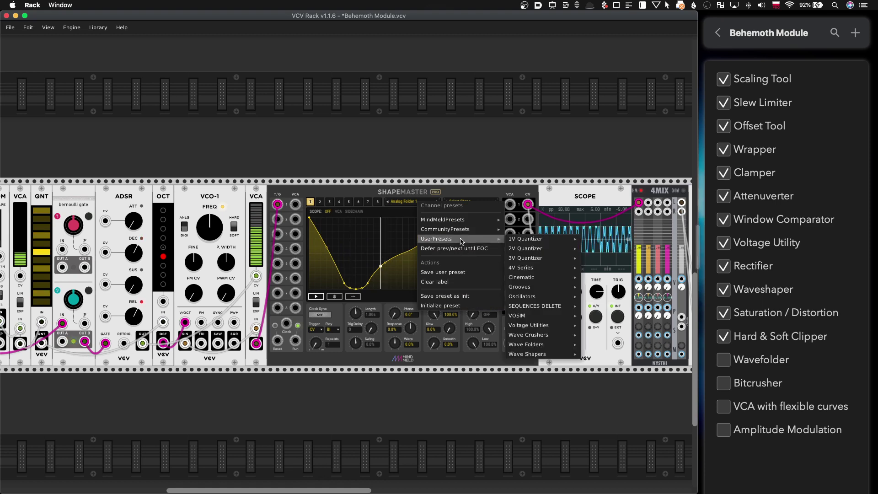
mouse_move(537, 343)
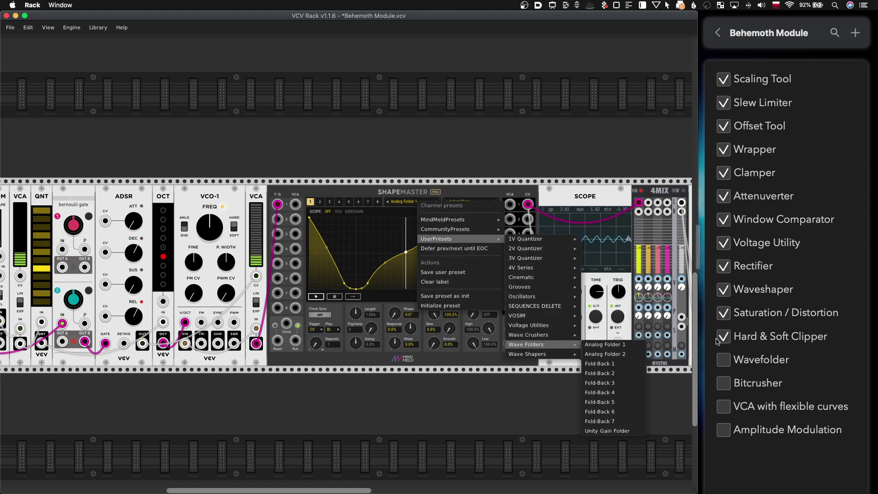
click(667, 425)
click(723, 361)
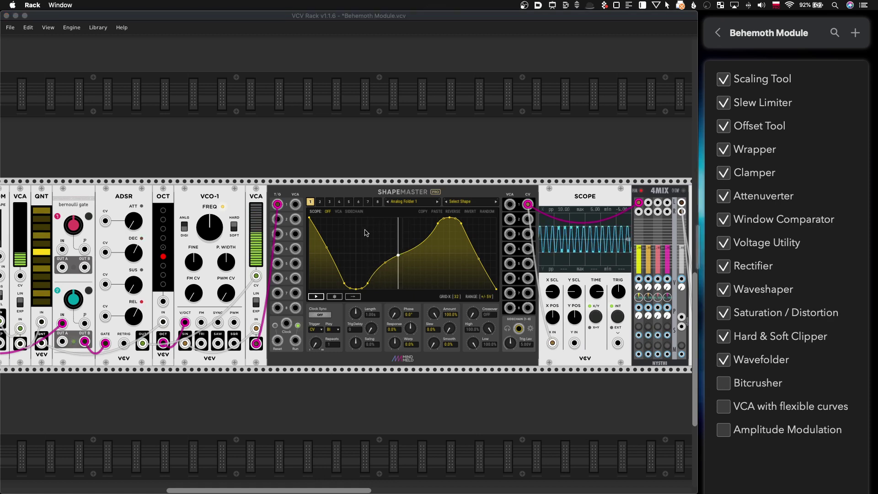
- Load the Hard 2-bit preset from the Wave Crushers user presets into ShapeMaster channel 1
click(401, 202)
mouse_move(439, 239)
mouse_move(518, 248)
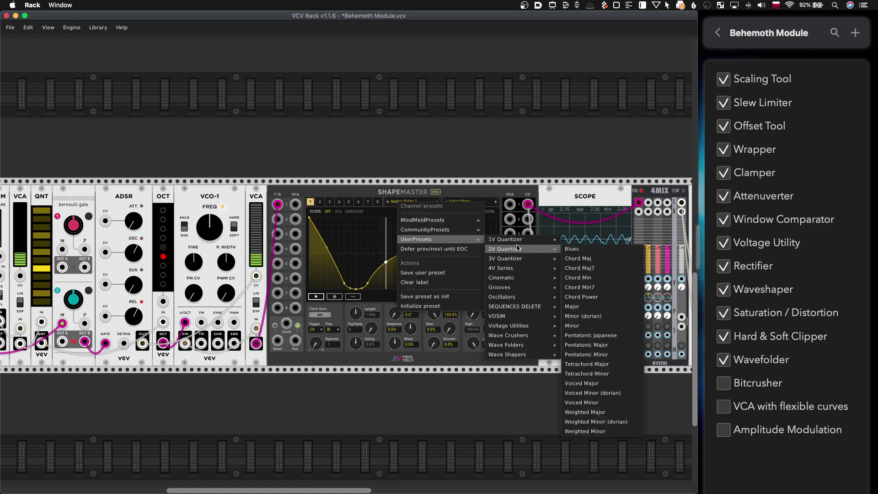
mouse_move(520, 339)
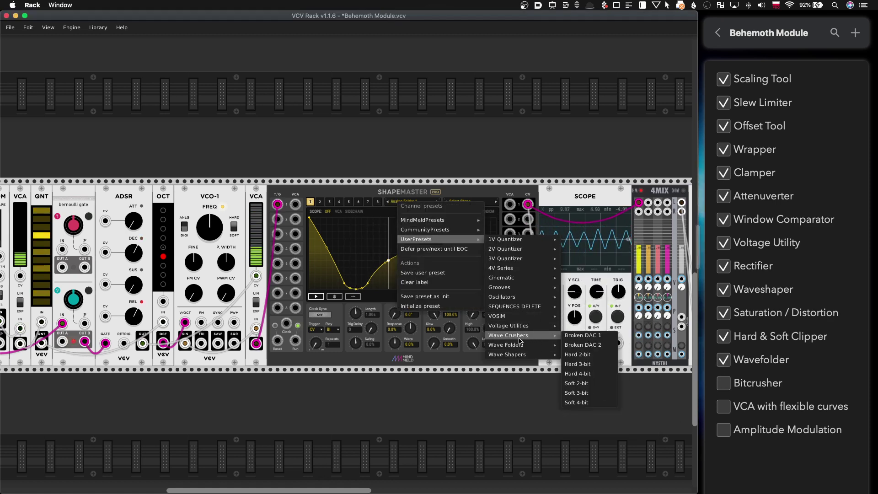
click(582, 358)
- Audition the following wave crusher presets one after another, from Hard 3-bit up to Soft 4-bit
scroll(343, 221, up, 3)
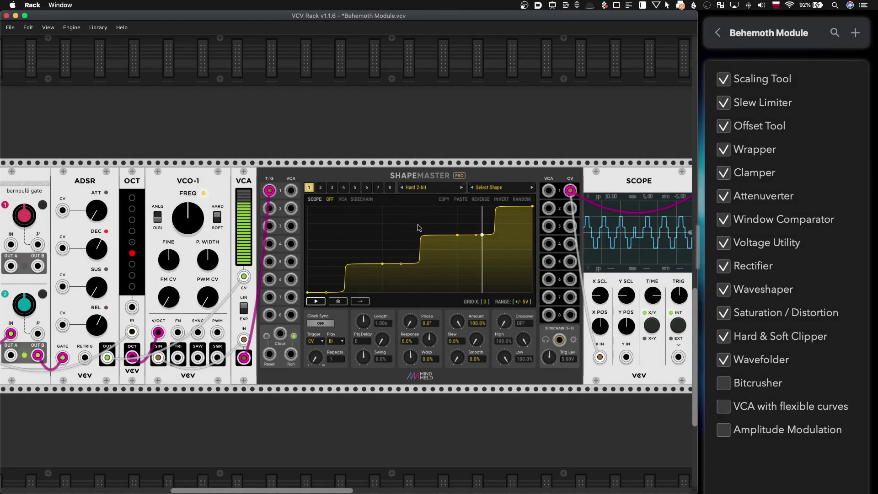
scroll(420, 228, down, 1)
scroll(466, 192, up, 1)
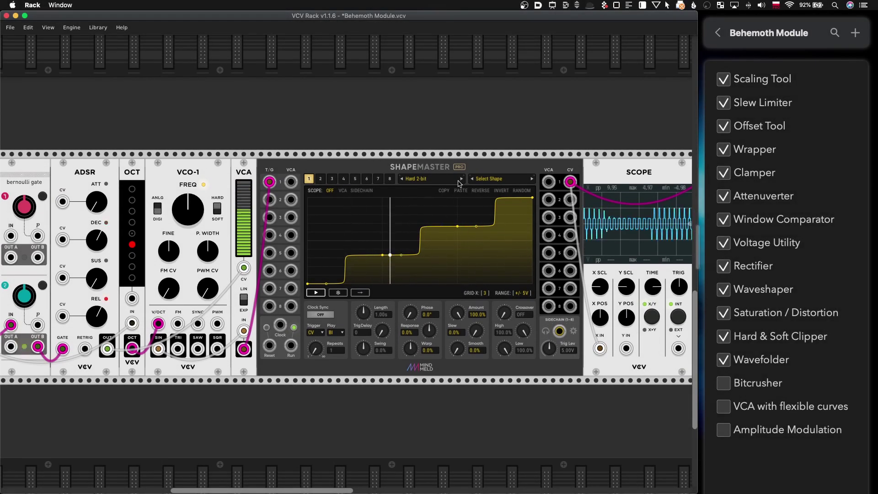
click(462, 181)
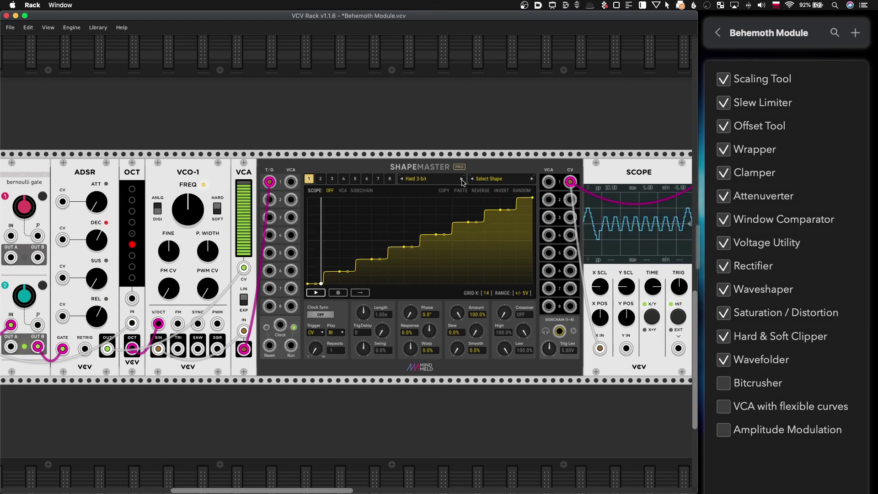
click(462, 181)
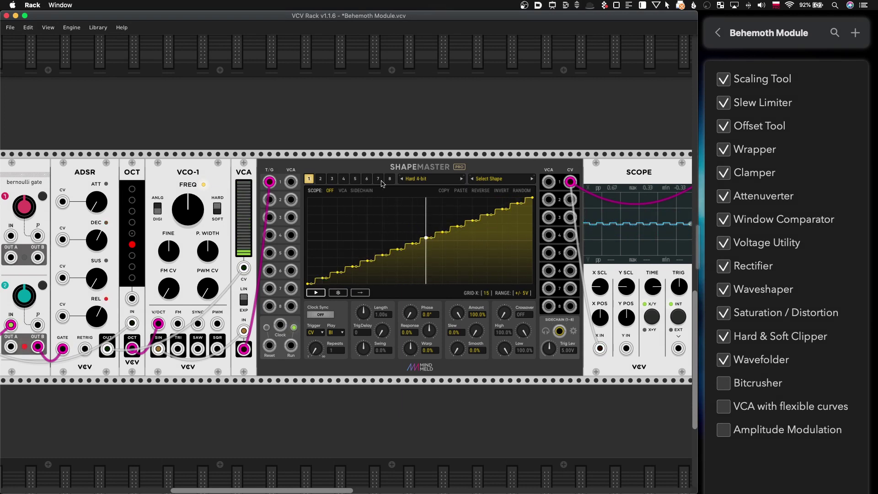
click(462, 181)
click(462, 180)
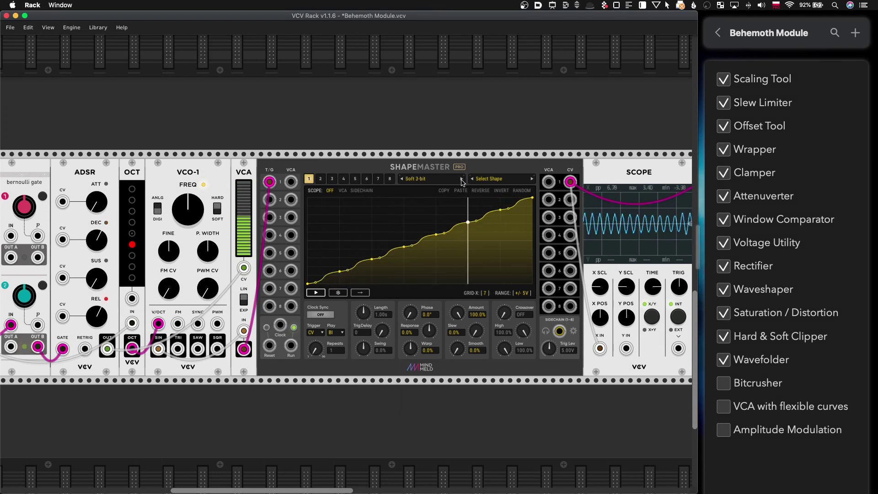
click(462, 181)
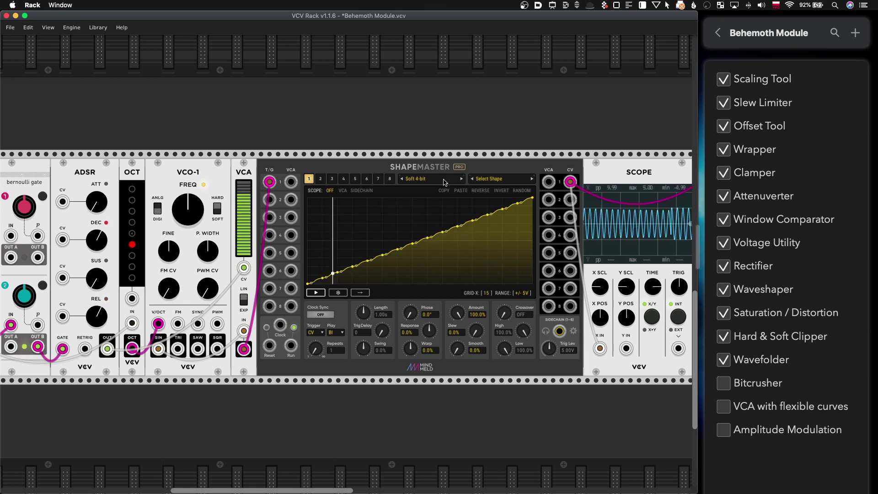
- Load the Broken DAC 1 preset from the Wave Crushers user presets into channel 1
click(444, 180)
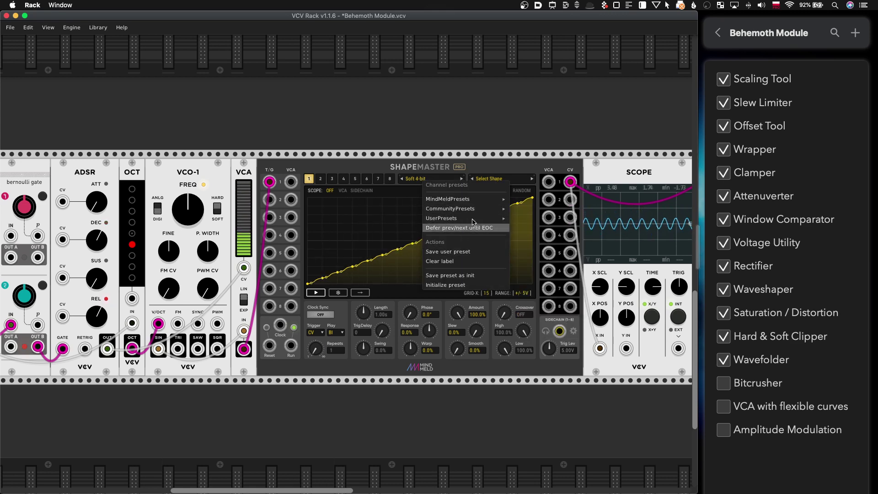
mouse_move(473, 221)
mouse_move(567, 314)
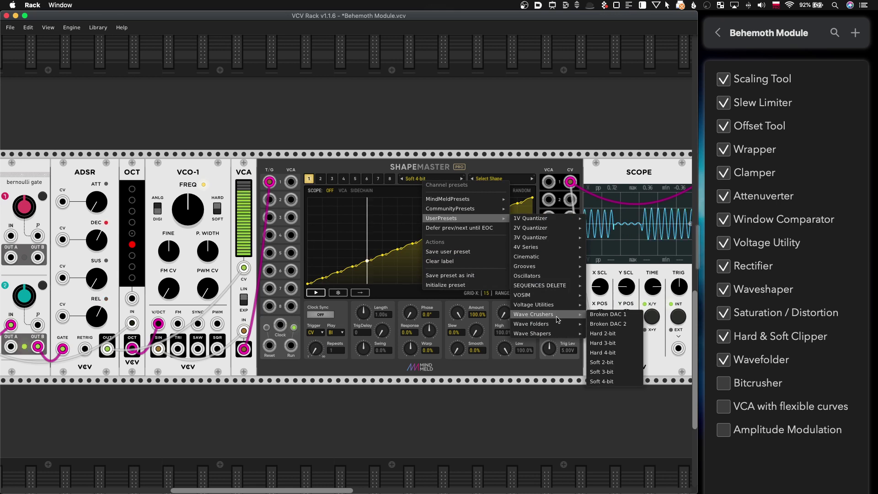
click(609, 315)
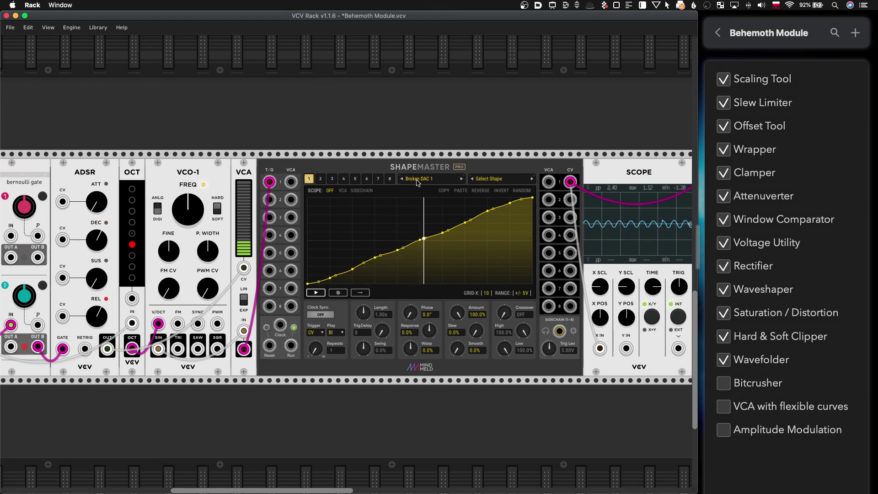
- Switch channel 1 to the Broken DAC 2 preset and check off Bitcrusher in the list
scroll(437, 189, up, 1)
scroll(437, 188, right, 2)
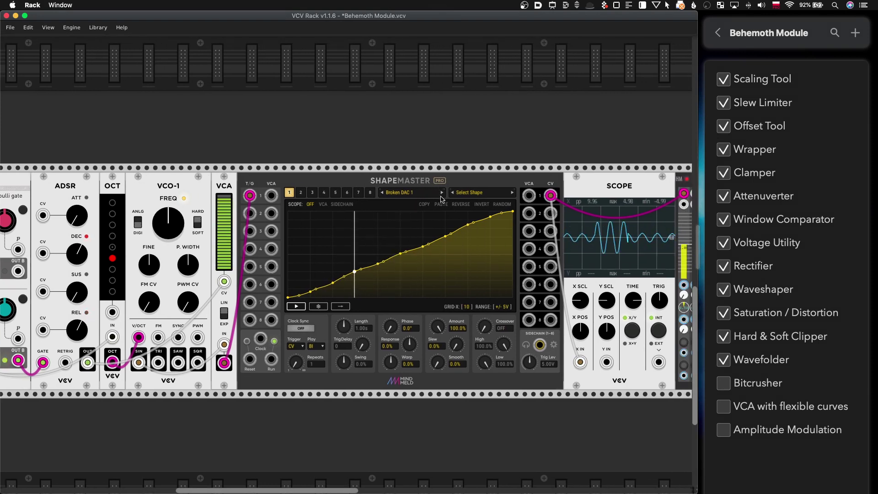
scroll(441, 199, down, 3)
scroll(441, 198, right, 3)
scroll(440, 198, up, 3)
click(409, 193)
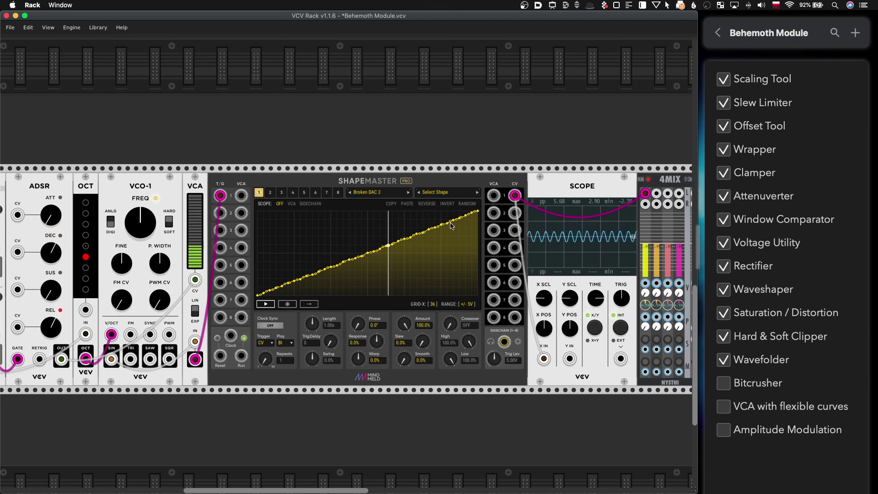
click(725, 385)
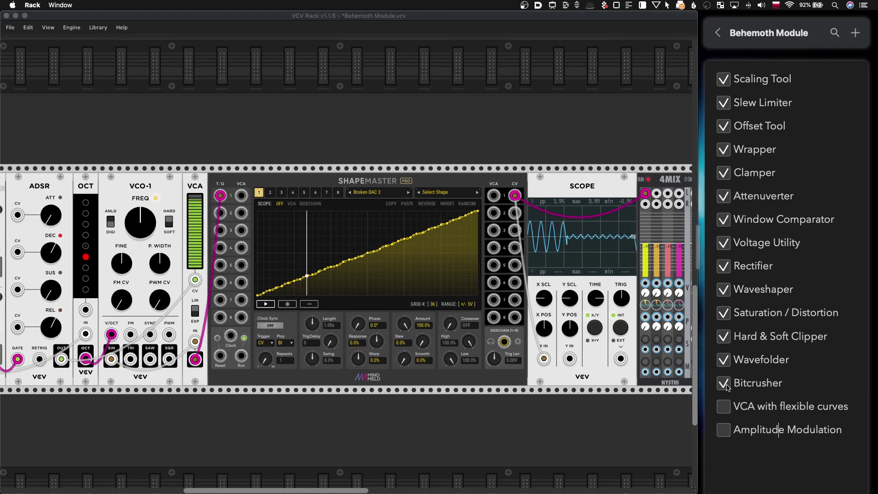
- Initialize the shape of ShapeMaster channel 1
click(469, 406)
scroll(475, 398, down, 2)
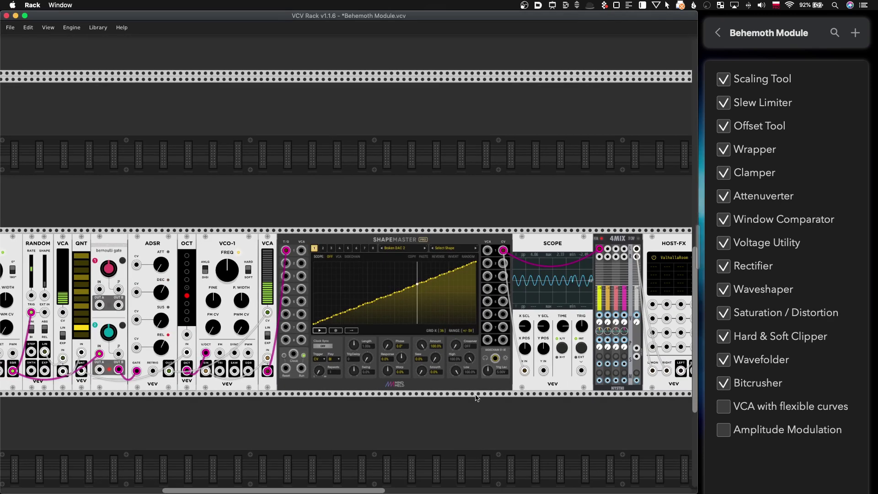
scroll(475, 397, down, 2)
scroll(477, 397, left, 2)
scroll(478, 395, down, 1)
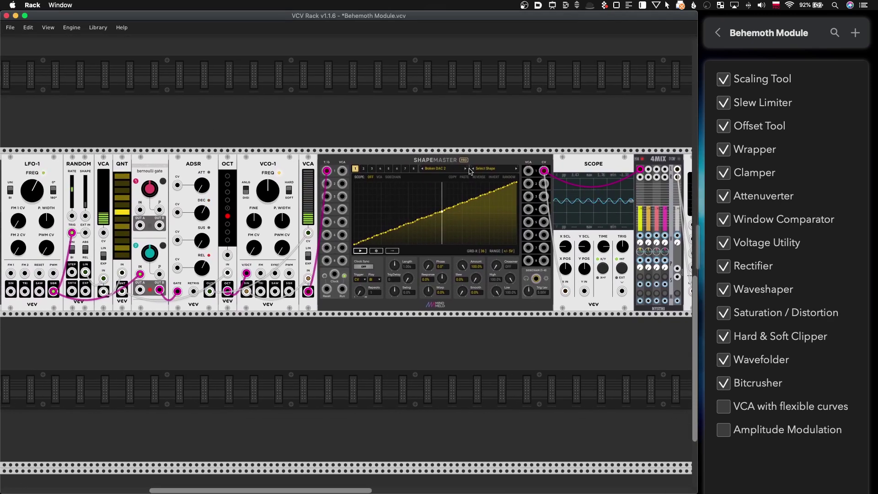
right_click(510, 178)
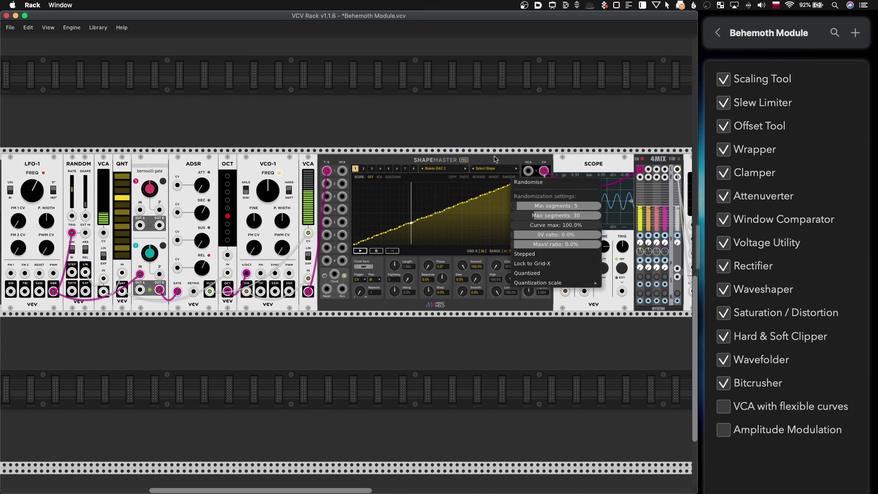
click(494, 156)
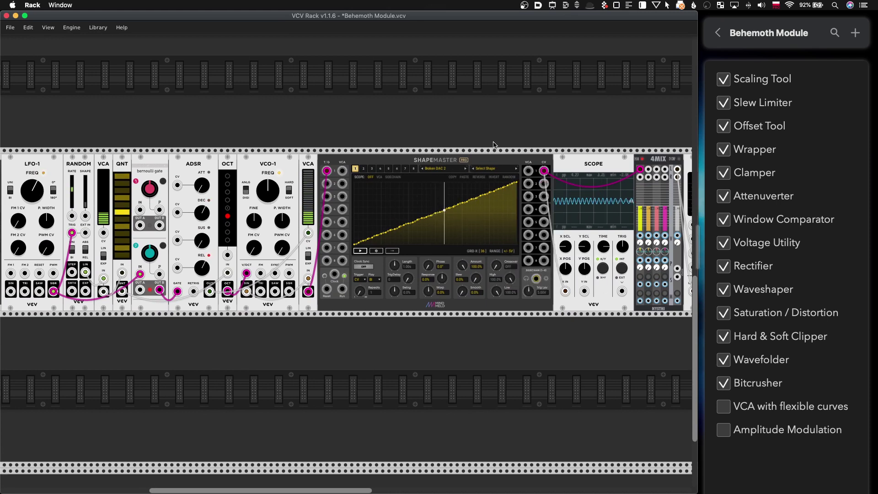
right_click(487, 173)
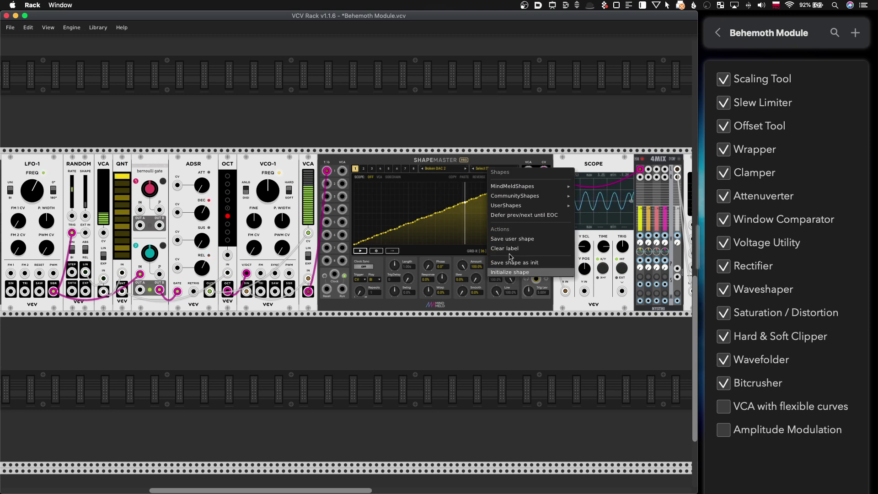
click(509, 272)
- Decouple channel 1's first and last nodes, raise the last node to maximum, and remove the middle node to form a straight rising ramp
right_click(356, 169)
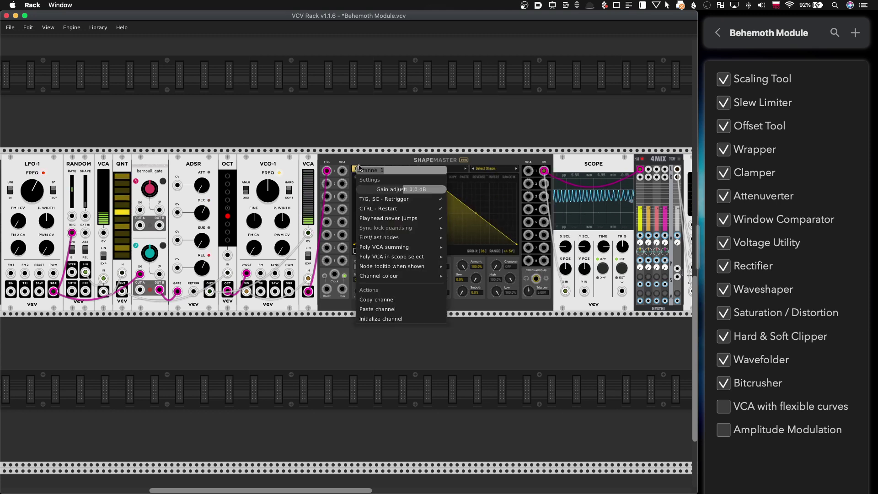
mouse_move(404, 241)
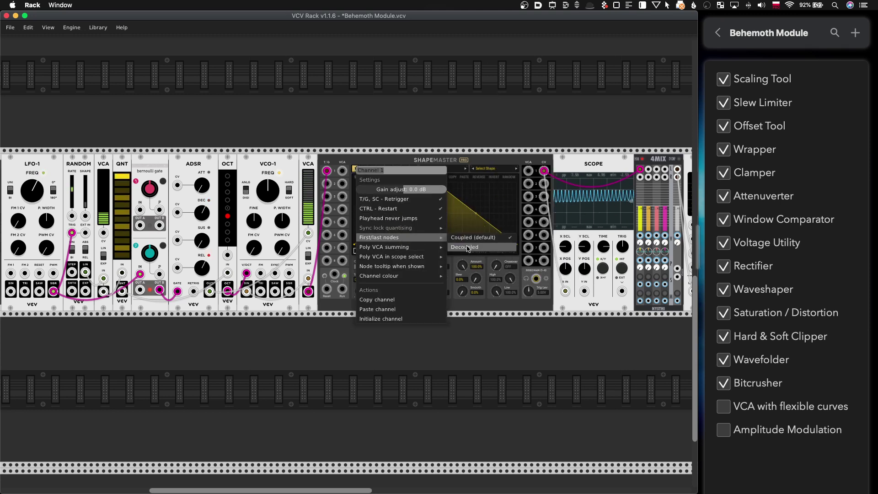
click(514, 247)
drag(517, 247, 467, 180)
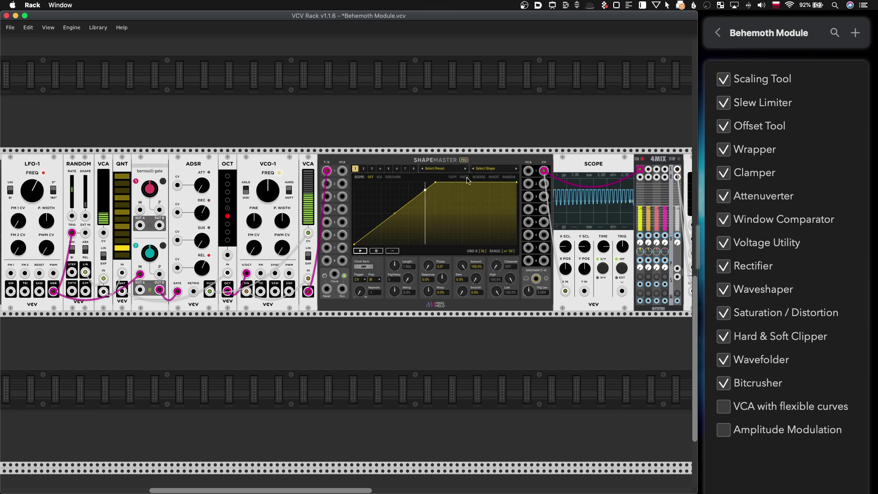
double_click(438, 184)
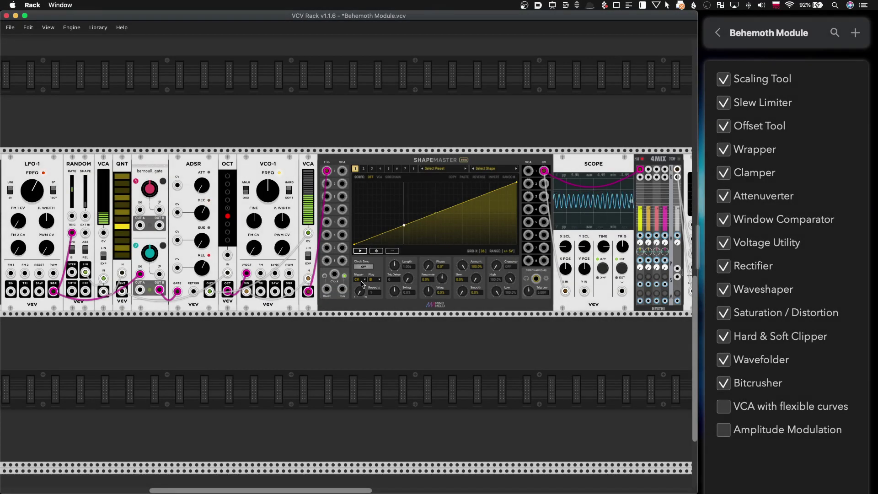
- Unplug the VCA output from ShapeMaster's channel 1 T/G input and move the ADSR envelope cable from the VCA's CV input to that T/G input
scroll(360, 286, up, 5)
scroll(362, 284, up, 2)
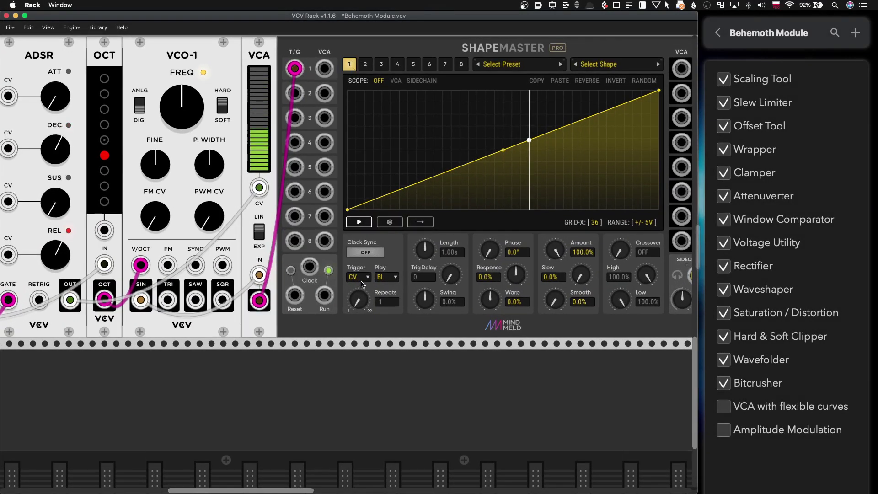
scroll(362, 298, up, 1)
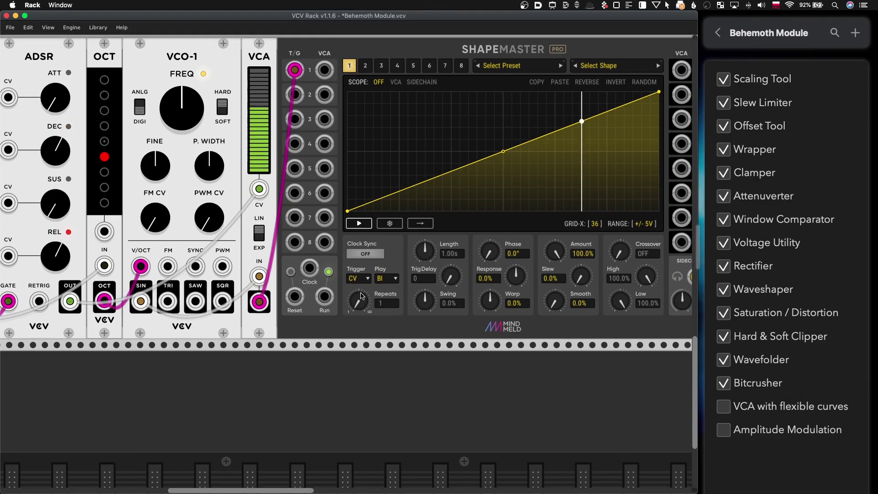
scroll(362, 296, down, 5)
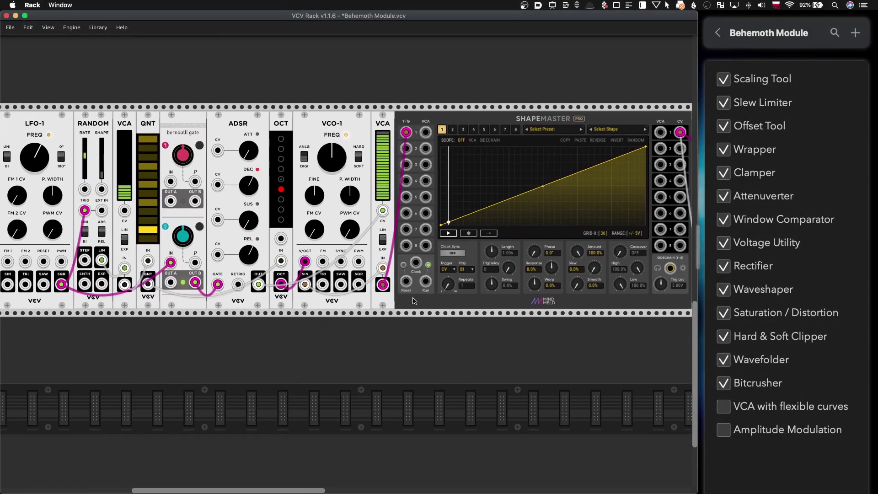
scroll(411, 302, down, 1)
scroll(411, 302, right, 4)
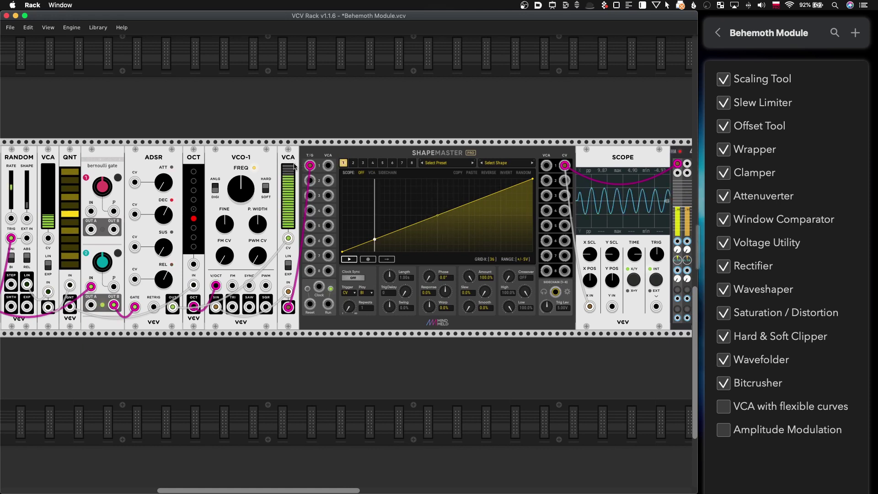
drag(288, 307, 296, 278)
drag(288, 238, 309, 165)
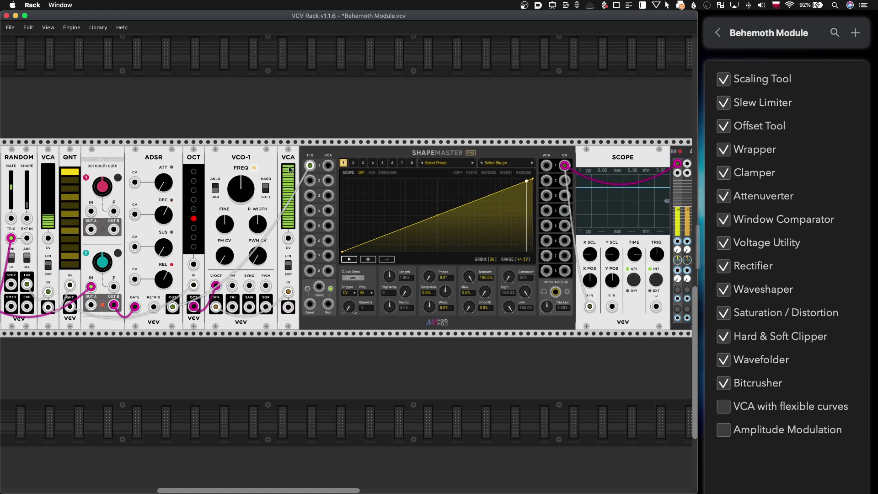
- Move the VCO-1 sine cable from the standalone VCA to ShapeMaster's channel 1 VCA input and delete that VCA module
drag(288, 291, 328, 165)
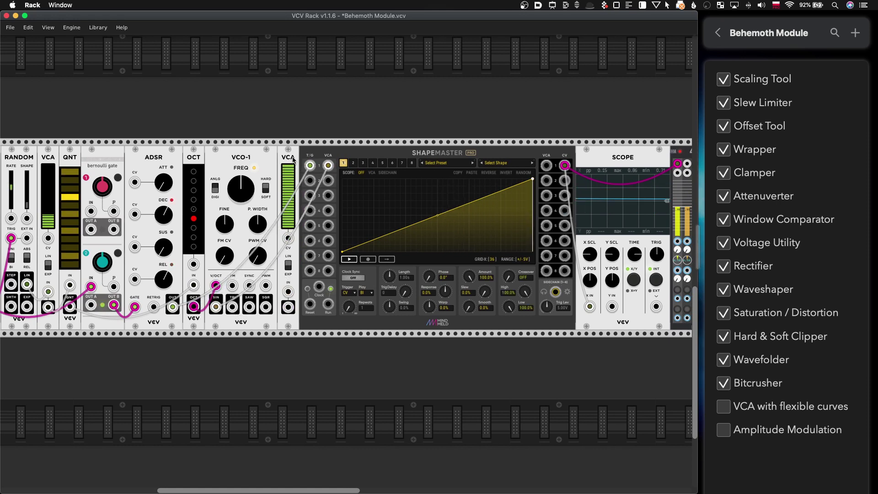
key(Delete)
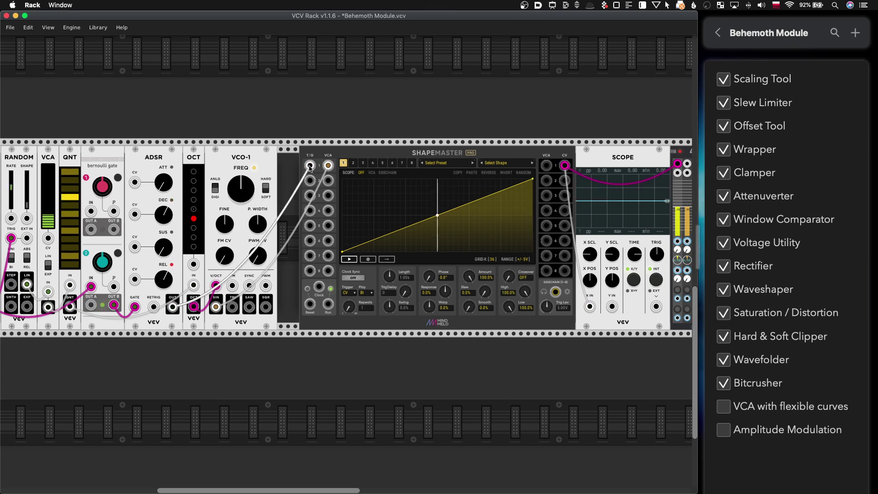
- Move the scope and mixer cables from ShapeMaster's channel 1 CV output to its channel 1 VCA output
scroll(343, 196, right, 2)
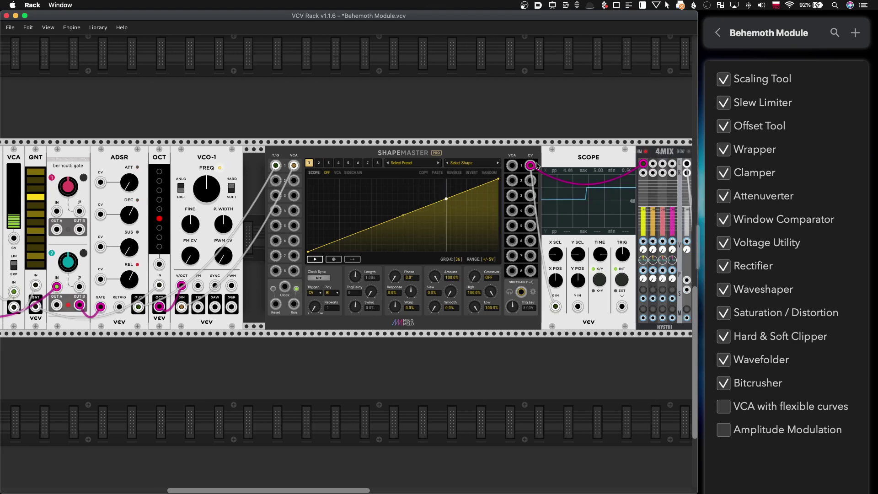
drag(518, 170, 512, 165)
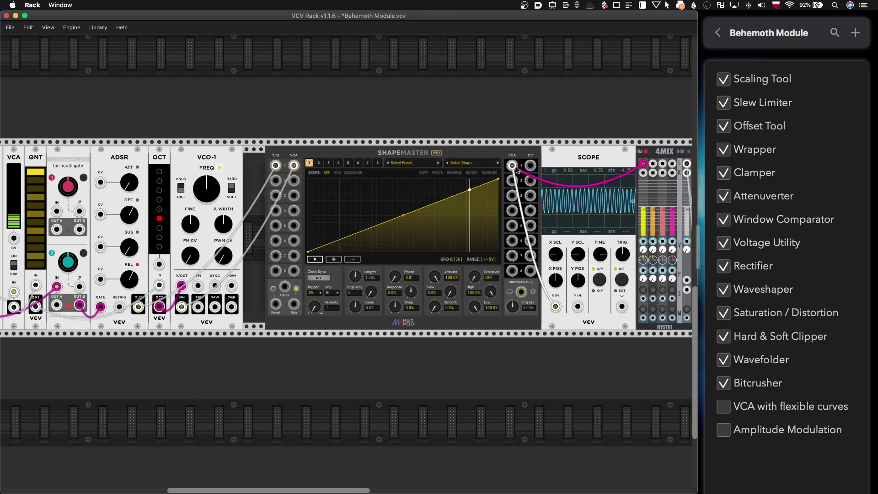
- Set the Play mode of ShapeMaster channel 1 to UNI
scroll(359, 200, up, 3)
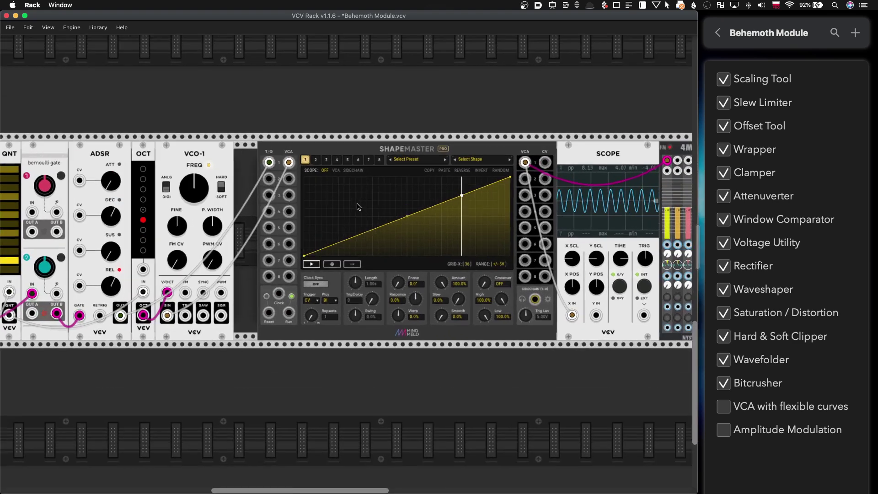
scroll(358, 206, right, 1)
scroll(358, 206, down, 1)
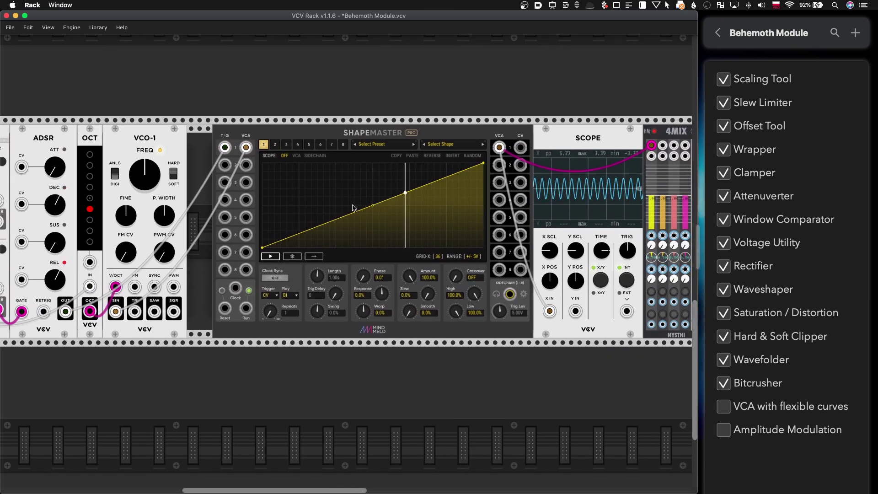
scroll(353, 207, up, 2)
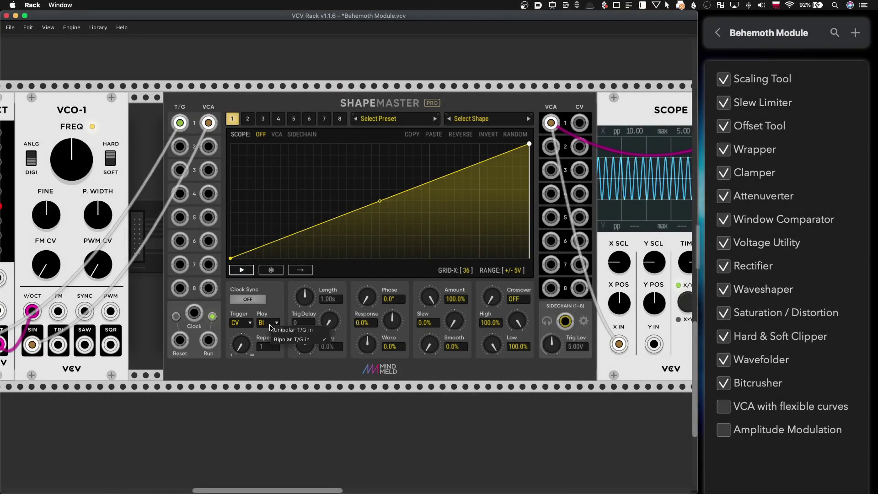
click(270, 328)
click(275, 329)
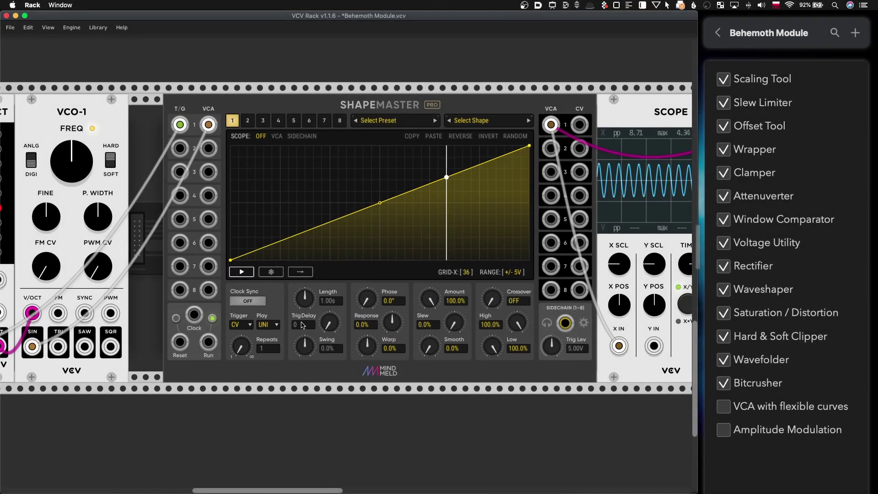
- Bend channel 1's curve with a Response of about -56.9% and reset it to 0.0%
scroll(302, 325, down, 2)
scroll(301, 323, down, 2)
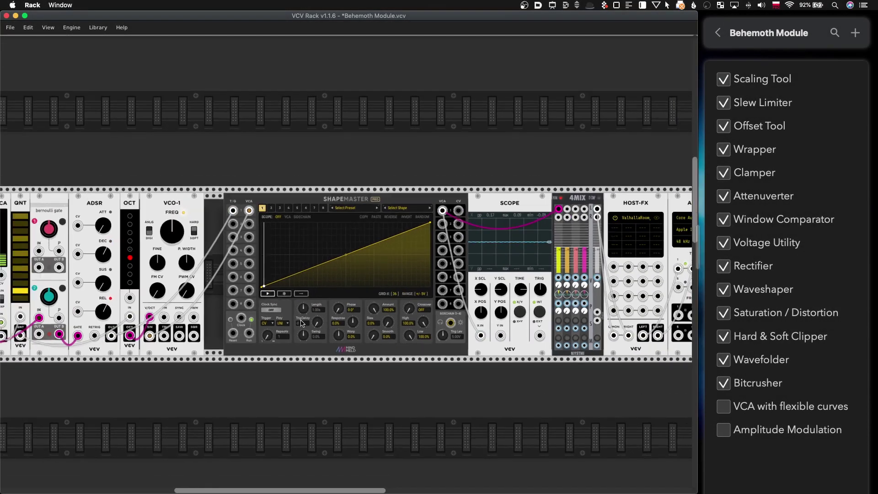
scroll(299, 316, left, 1)
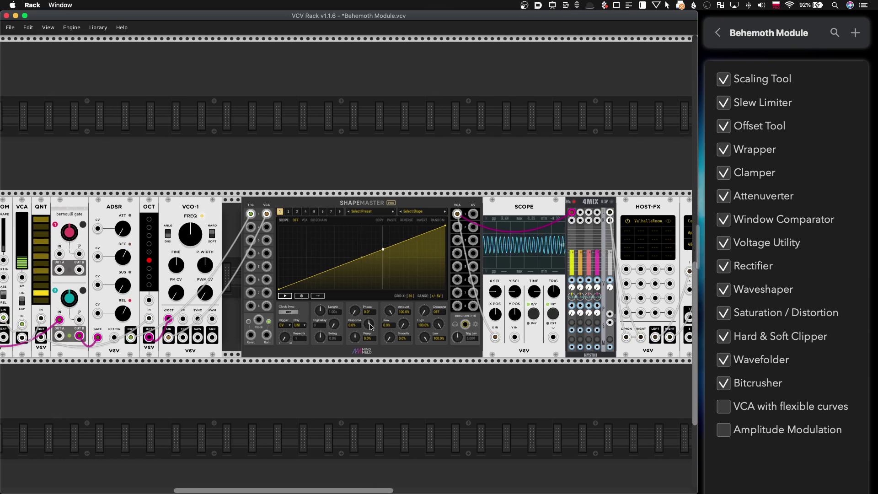
drag(363, 325, 363, 356)
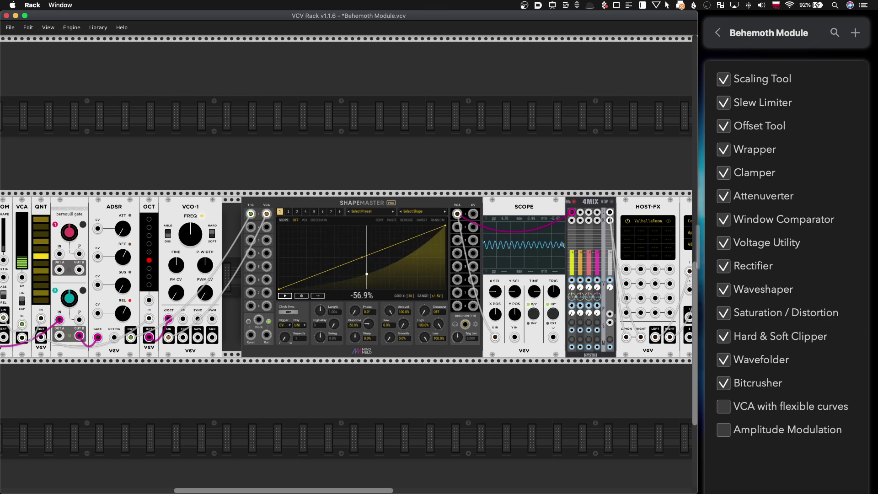
double_click(371, 325)
- Duplicate VCO-1 and patch the copy's sine output into ShapeMaster's channel 1 T/G input in place of the ADSR envelope
scroll(315, 290, left, 5)
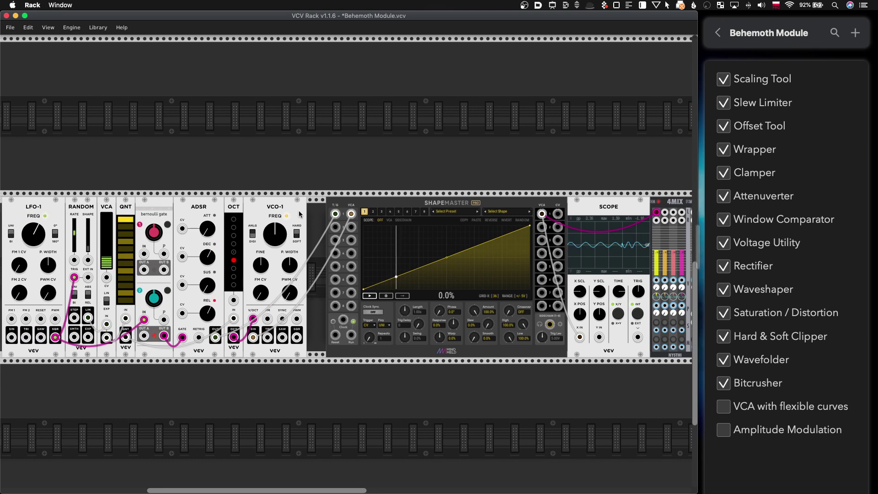
key(super+d)
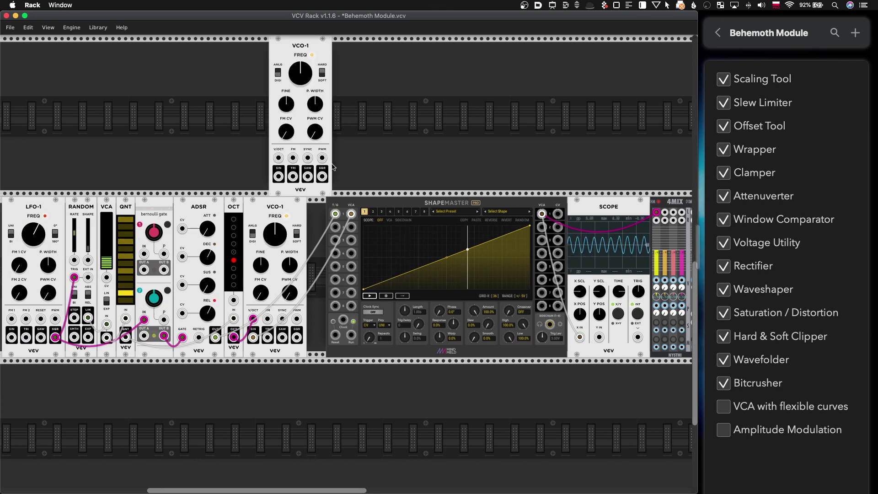
drag(335, 215, 279, 177)
scroll(308, 180, right, 3)
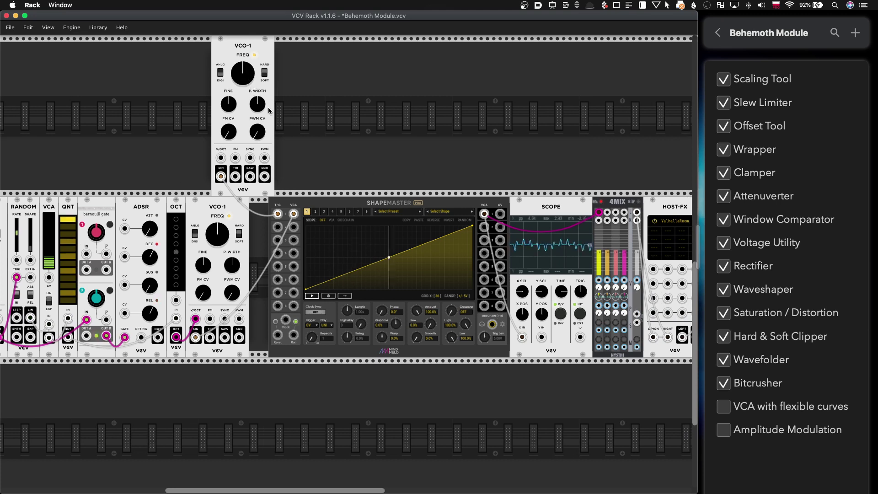
- Check off VCA with flexible curves and Amplitude Modulation in the Behemoth Module list
scroll(268, 107, down, 1)
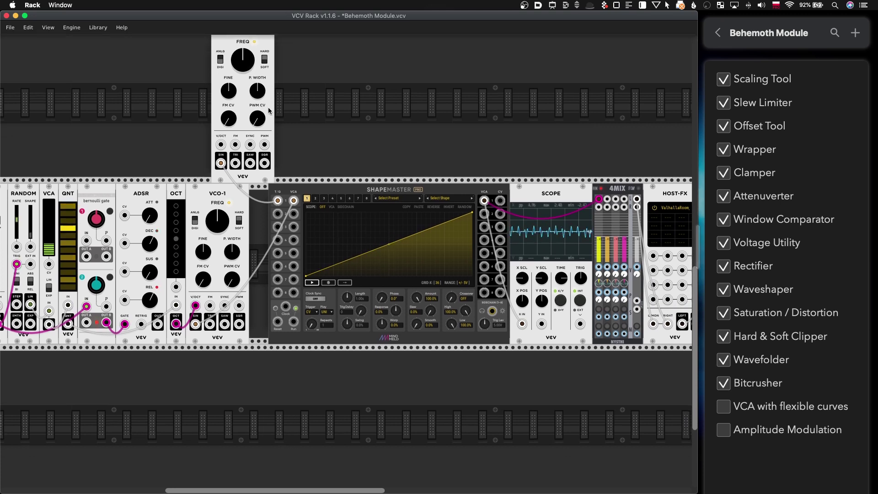
click(723, 406)
click(725, 429)
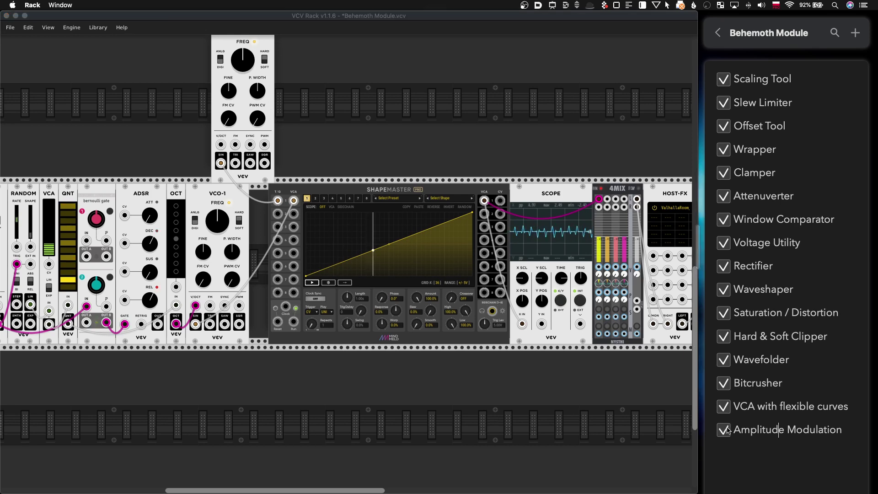
- Delete the duplicated VCO-1 and shift the modules from LFO-1 to VCO-1 over to close the gap beside ShapeMaster
click(424, 139)
scroll(269, 83, down, 2)
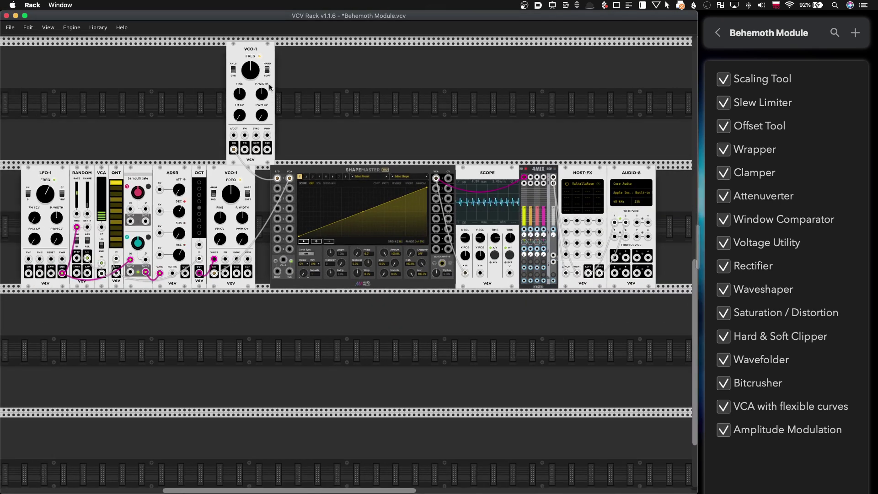
key(Delete)
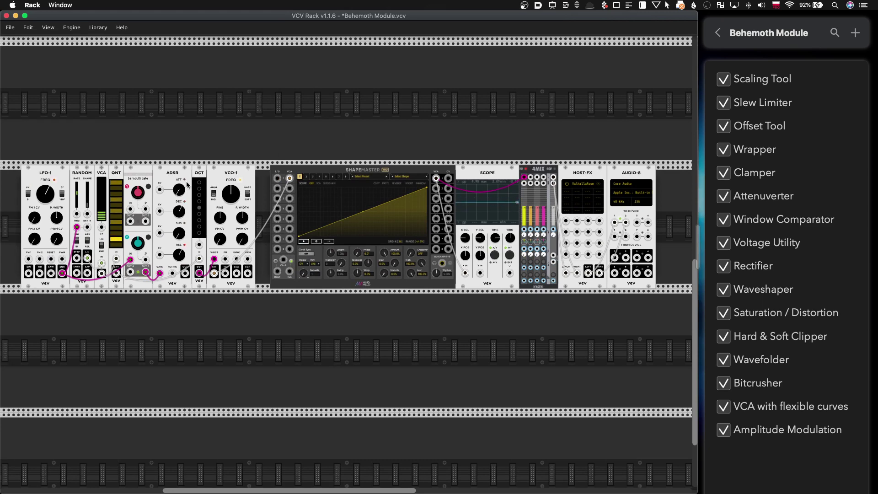
drag(58, 175, 71, 174)
- Start editing the Amplitude Modulation entry in the Behemoth Module list
scroll(189, 234, up, 1)
scroll(189, 235, up, 2)
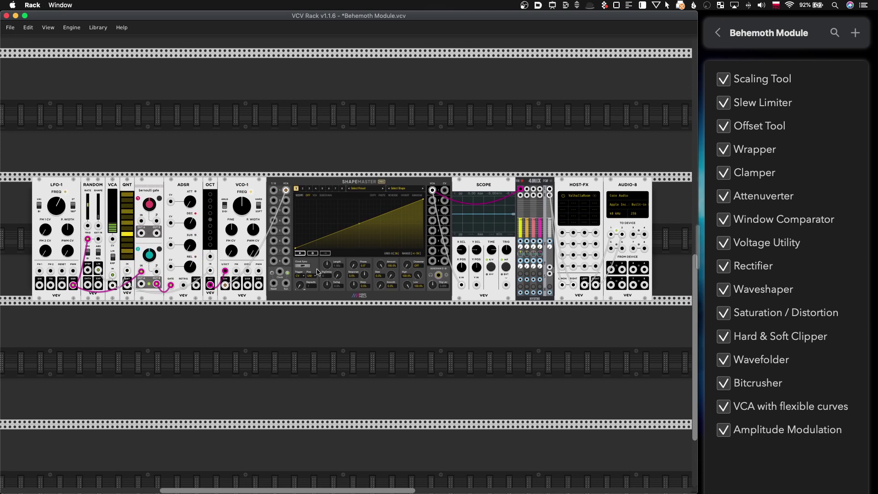
scroll(297, 305, up, 5)
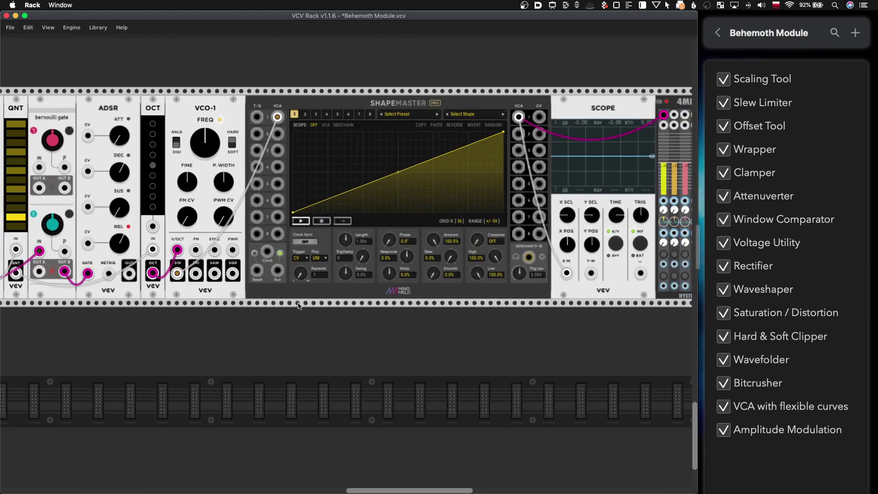
scroll(298, 305, right, 2)
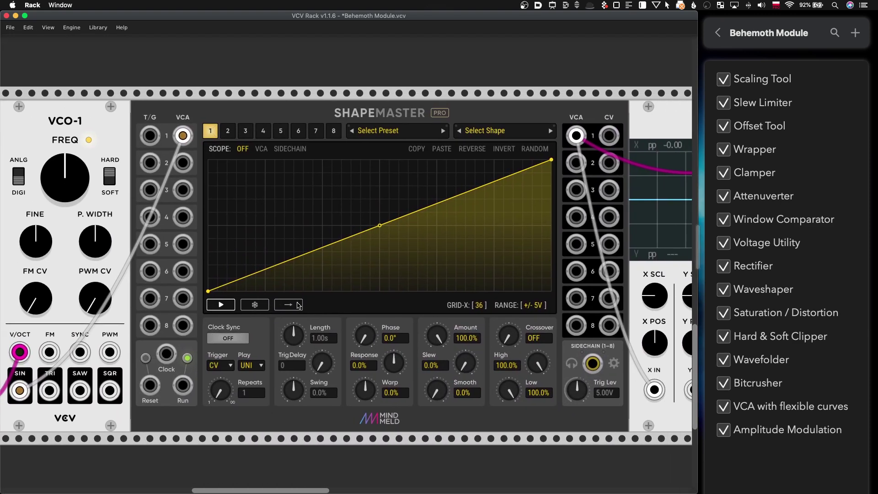
click(778, 431)
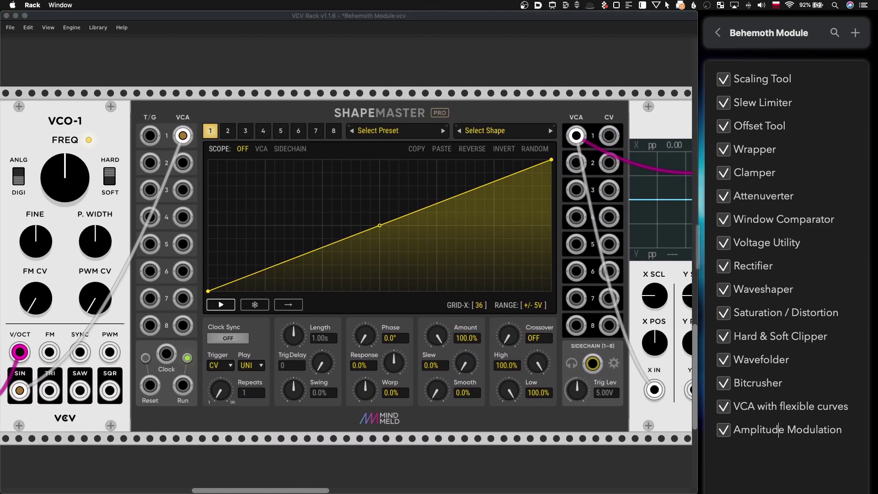